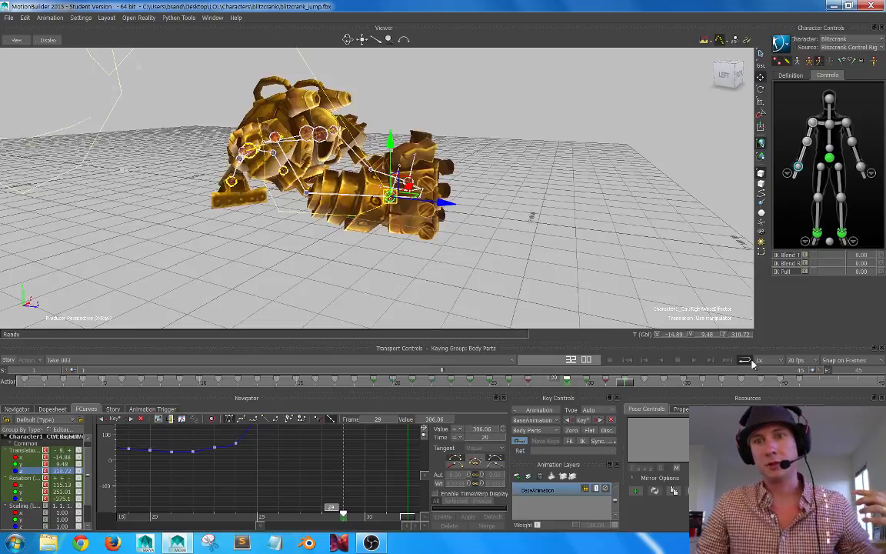
- Play back the jump animation with all rig effectors deselected, stopping at frame 23
click(693, 359)
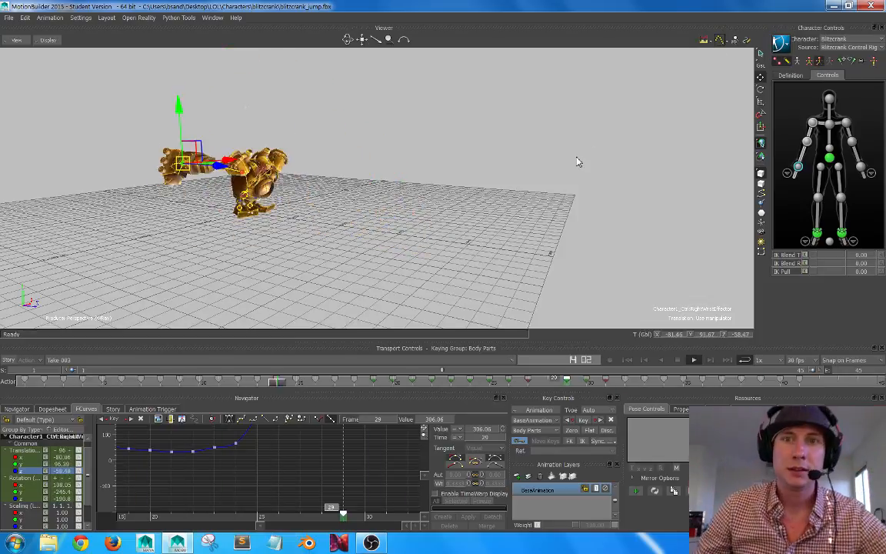
click(633, 204)
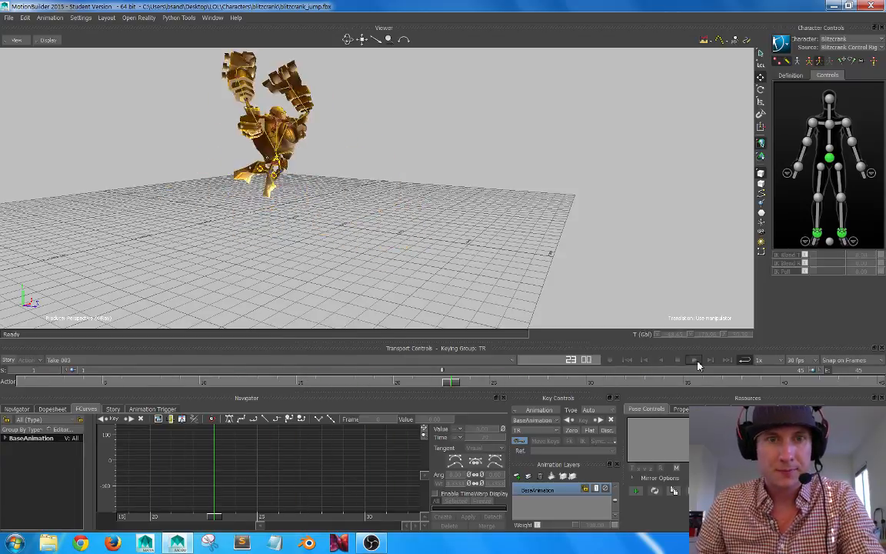
click(694, 361)
- Raise the right wrist effector slightly at frame 28, to a global Y of about 8.13
alt+right_drag(477, 273, 555, 276)
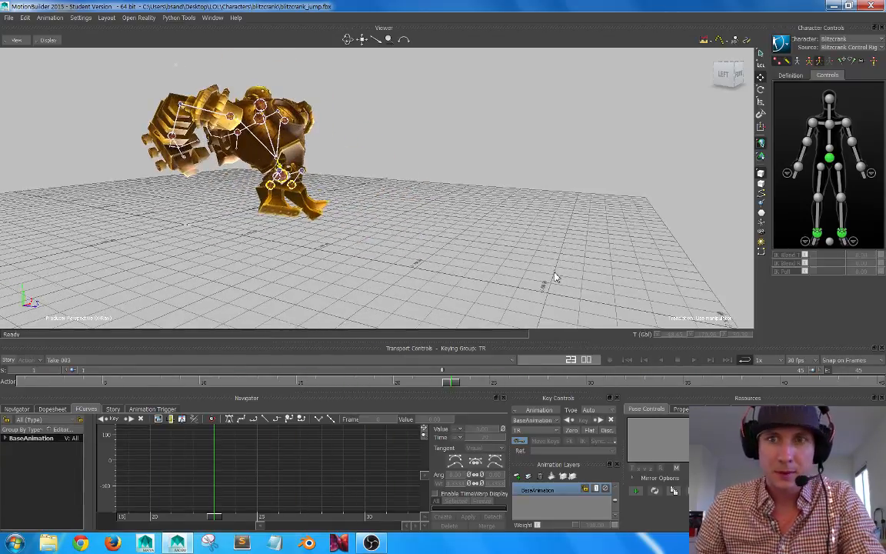
click(799, 167)
alt+drag(485, 236, 524, 233)
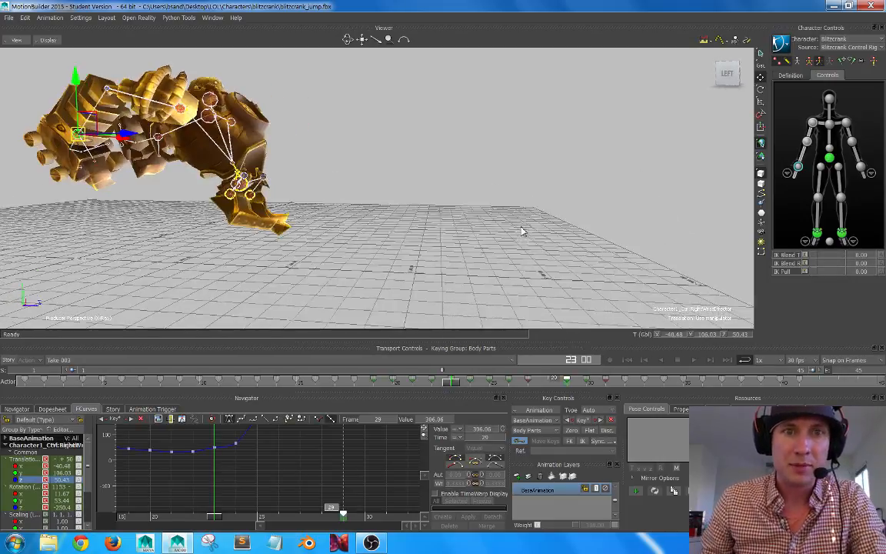
drag(456, 385, 553, 378)
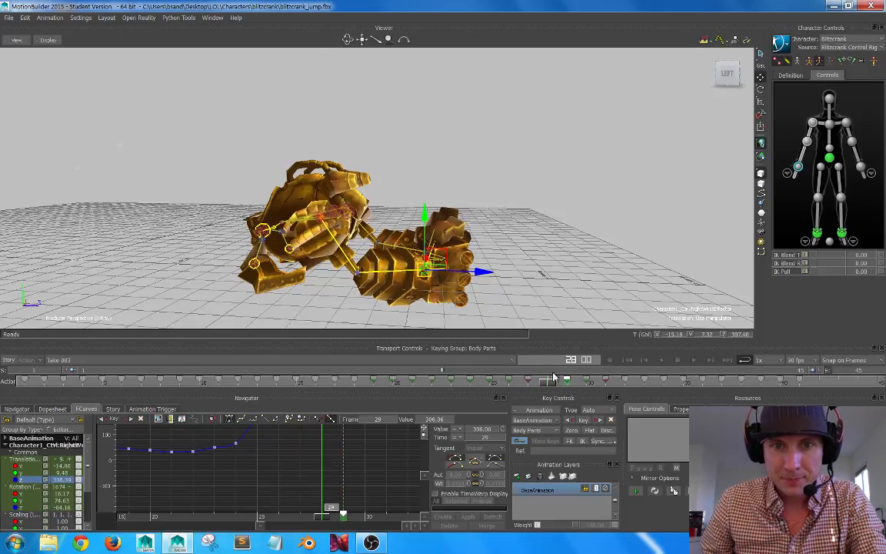
alt+middle_drag(472, 274, 475, 244)
alt+right_drag(475, 243, 542, 241)
alt+middle_drag(544, 249, 493, 251)
alt+right_drag(493, 250, 538, 251)
mouse_move(548, 389)
mouse_down()
mouse_move(534, 382)
mouse_move(550, 377)
mouse_up()
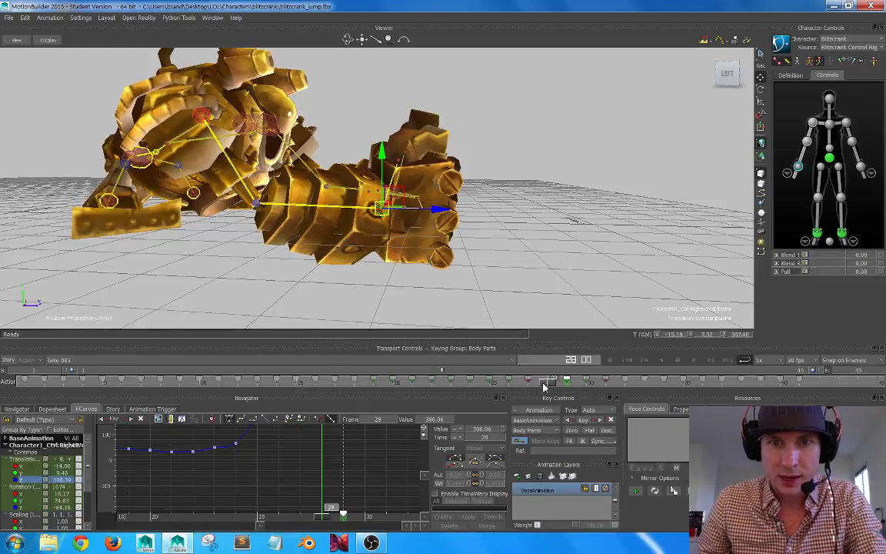
drag(382, 152, 385, 154)
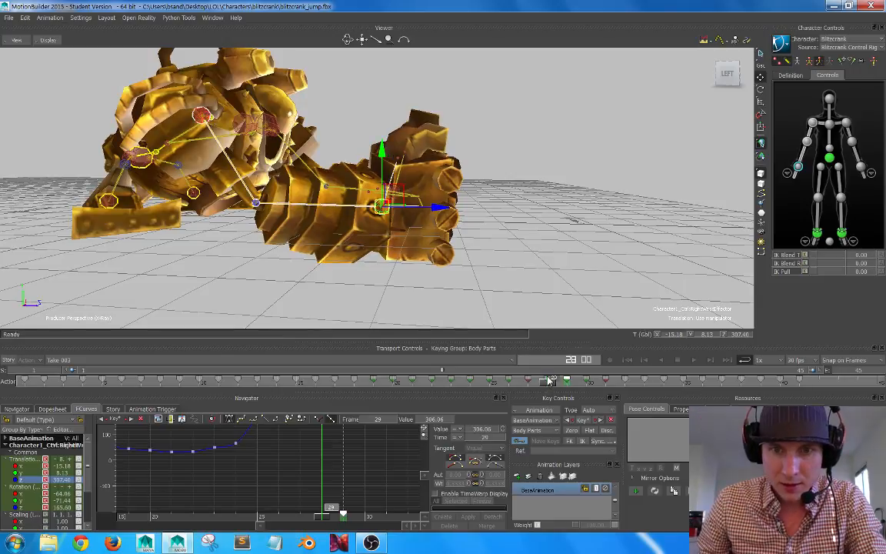
- Check the right hand's motion between frames 27 and 31, and move its wrist effector back to Z 309.72 at frame 27
mouse_move(545, 388)
mouse_down()
mouse_move(506, 391)
mouse_move(548, 377)
mouse_move(607, 384)
mouse_move(497, 386)
mouse_move(609, 388)
mouse_move(489, 380)
mouse_move(564, 381)
mouse_move(604, 392)
mouse_move(539, 394)
mouse_up()
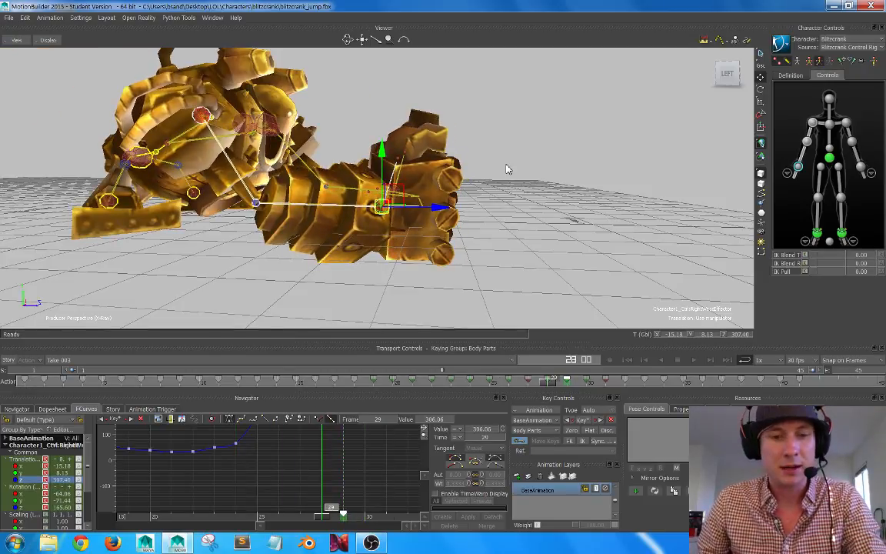
mouse_move(489, 168)
alt+mouse_down()
mouse_move(475, 171)
mouse_move(492, 167)
alt+mouse_up()
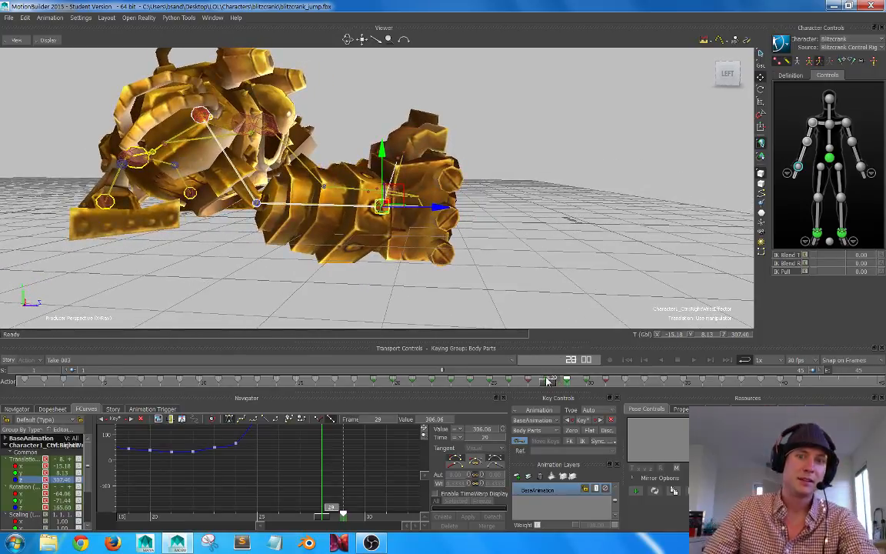
mouse_move(546, 385)
mouse_down()
mouse_move(466, 385)
mouse_move(529, 387)
mouse_up()
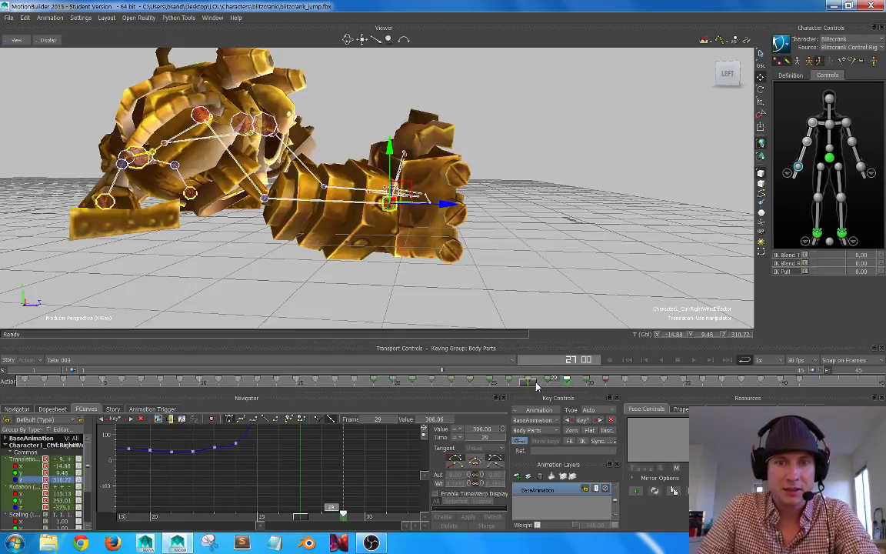
drag(537, 386, 605, 384)
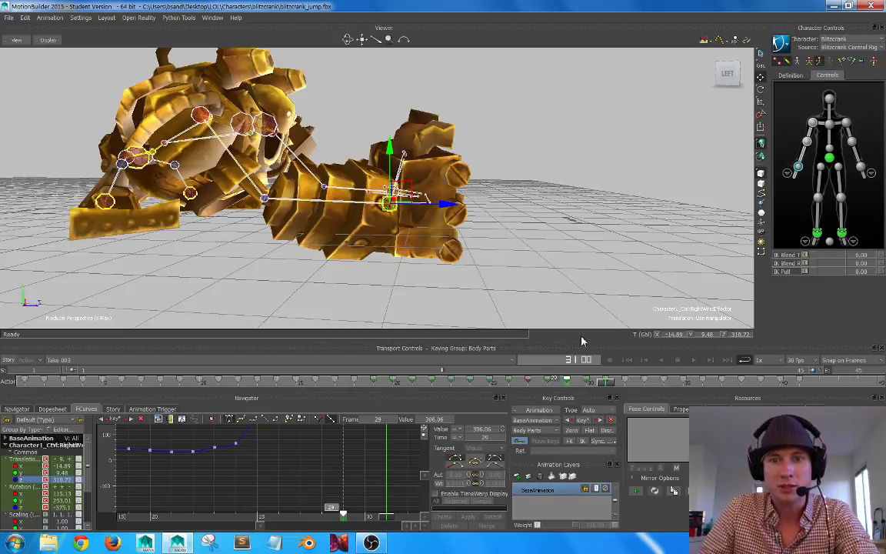
drag(608, 385, 529, 382)
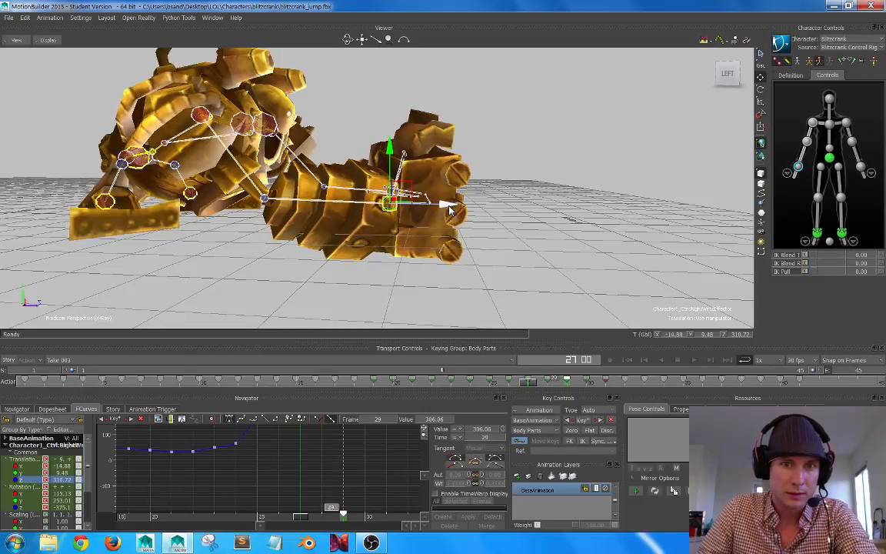
drag(449, 208, 446, 209)
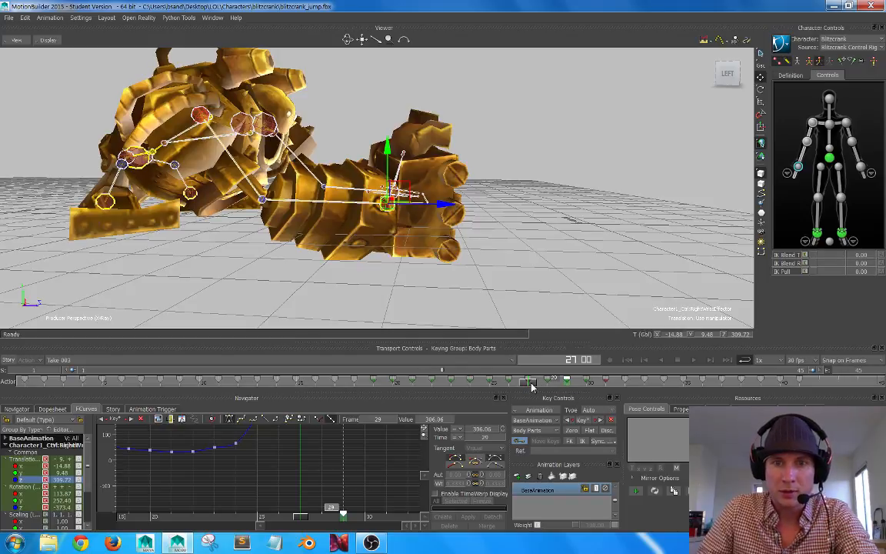
- Move the right wrist effector forward along Z to 307.06 at frame 29 and scrub through to frame 33
drag(520, 382, 569, 399)
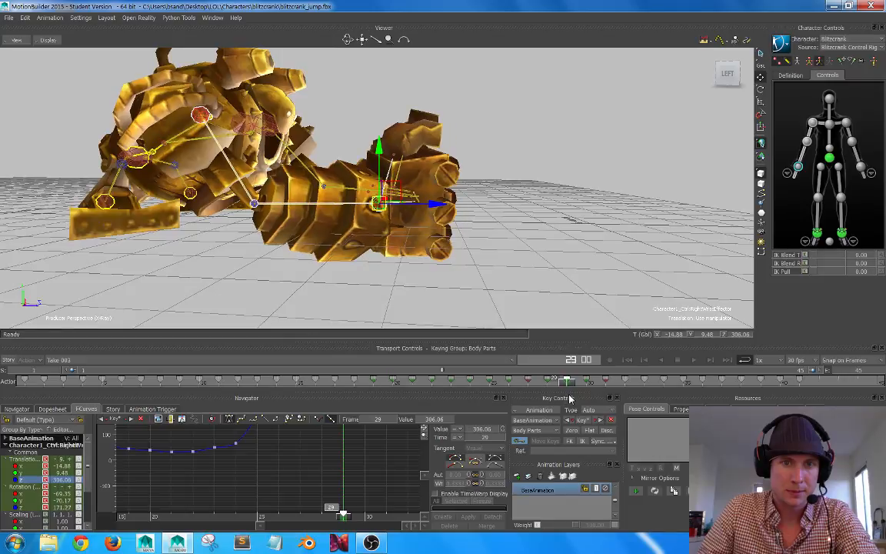
click(433, 205)
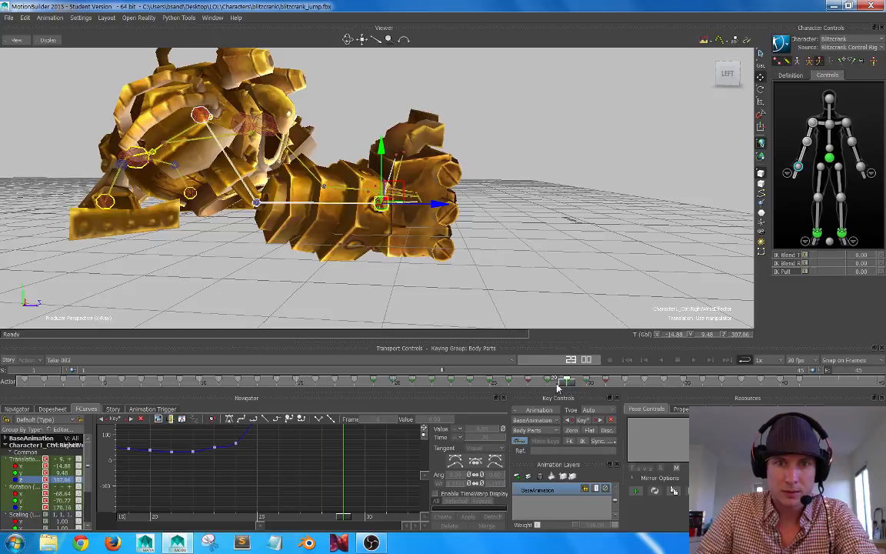
drag(557, 387, 637, 395)
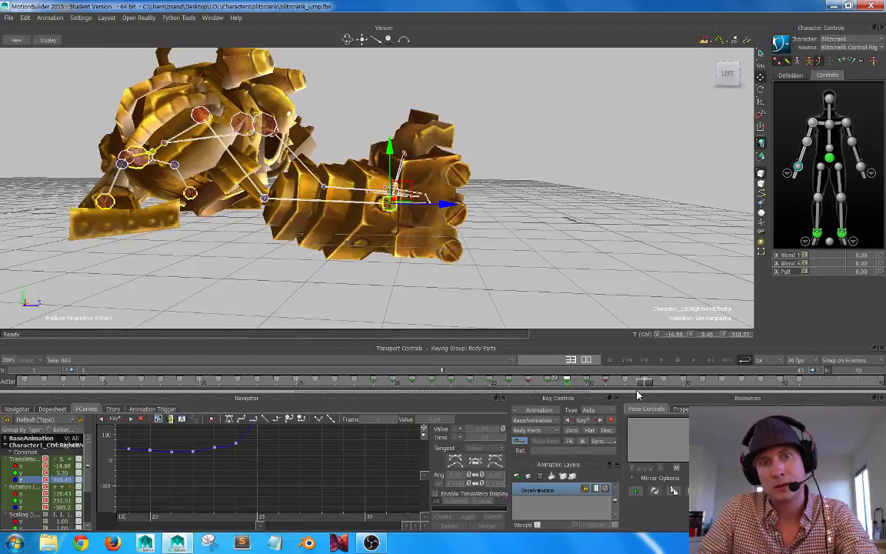
- Play back the full jump from a wider view of the character and save the scene
alt+right_drag(517, 252, 454, 235)
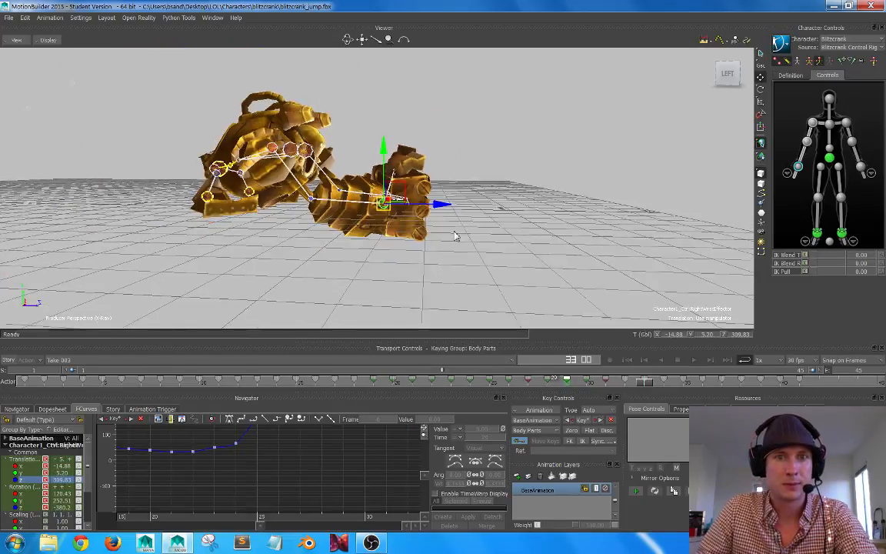
alt+drag(455, 235, 401, 222)
alt+middle_drag(402, 222, 510, 239)
alt+right_drag(511, 240, 368, 216)
alt+drag(370, 217, 439, 143)
drag(538, 130, 572, 173)
alt+drag(554, 178, 462, 173)
click(694, 361)
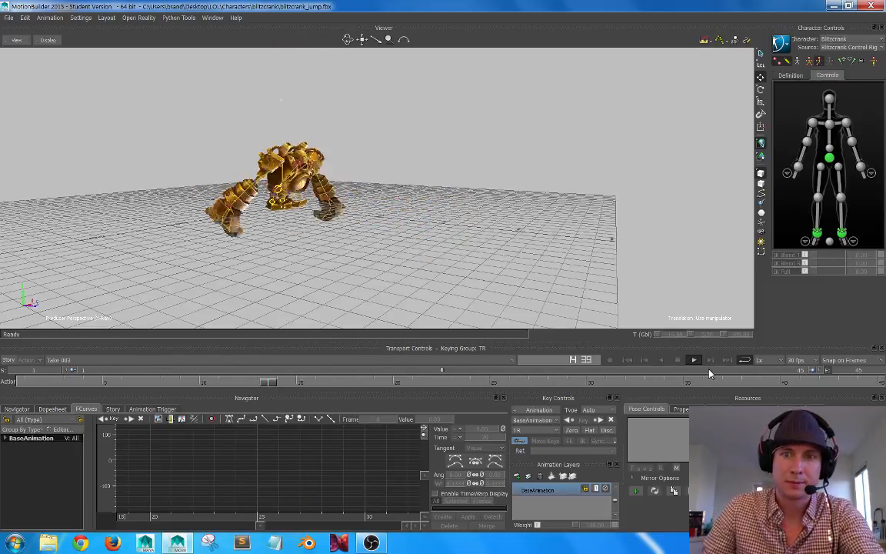
click(6, 20)
click(57, 63)
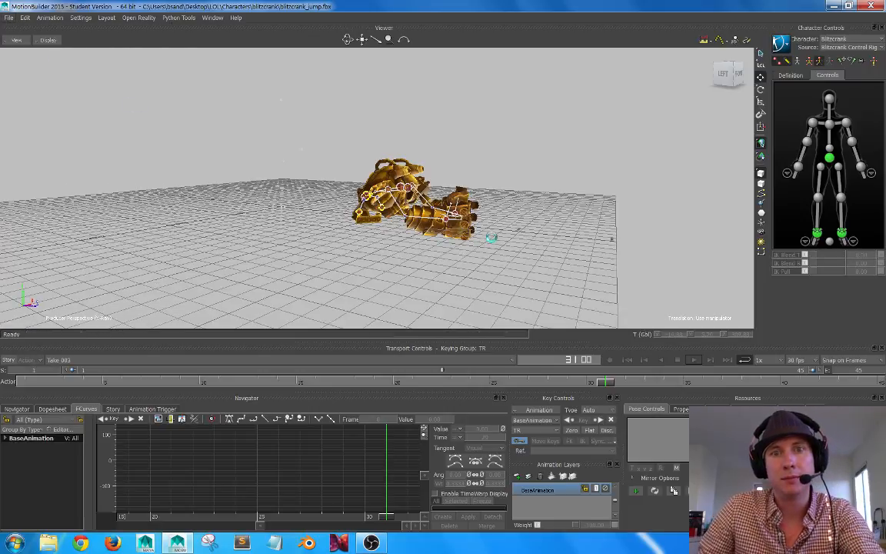
- Try rotating the chest effector at frame 31 to lift the upper body, and undo that rotation
alt+right_drag(432, 235, 521, 249)
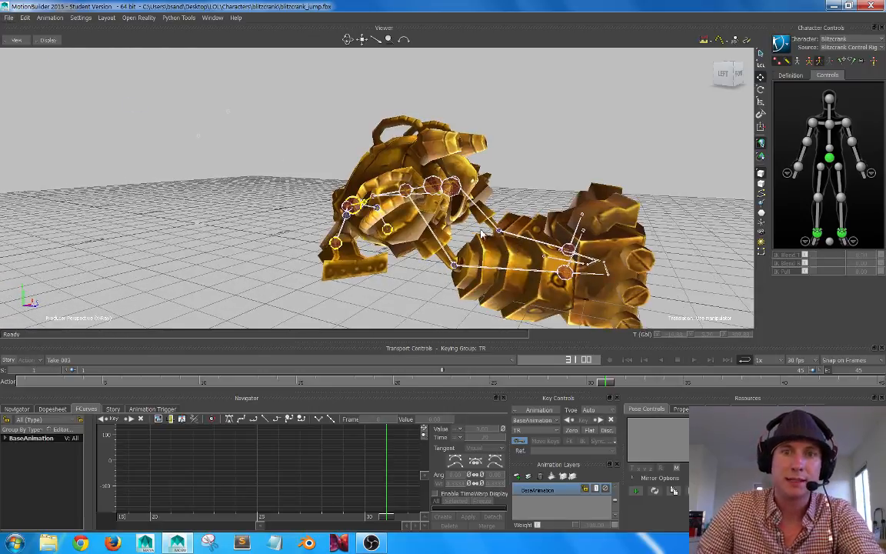
alt+drag(481, 234, 456, 184)
alt+drag(509, 185, 338, 206)
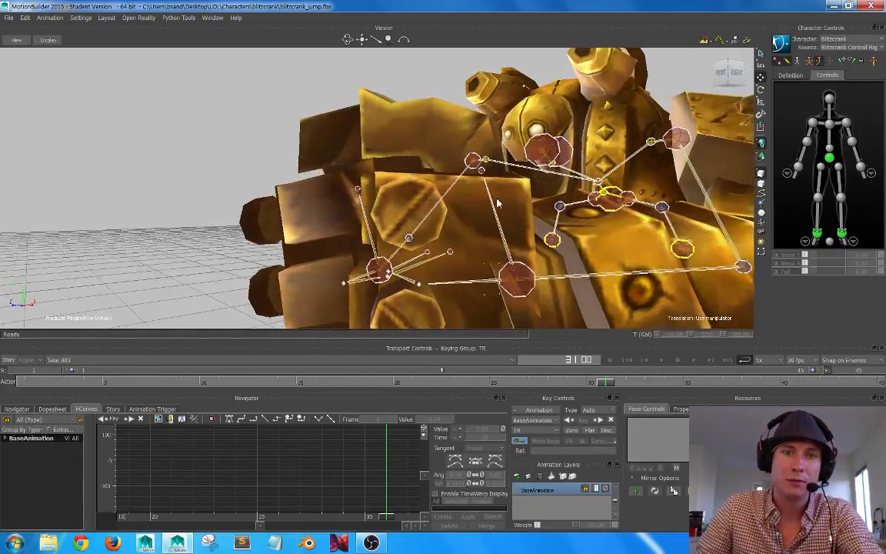
alt+right_drag(497, 203, 408, 202)
alt+drag(469, 208, 356, 219)
alt+middle_drag(356, 219, 375, 222)
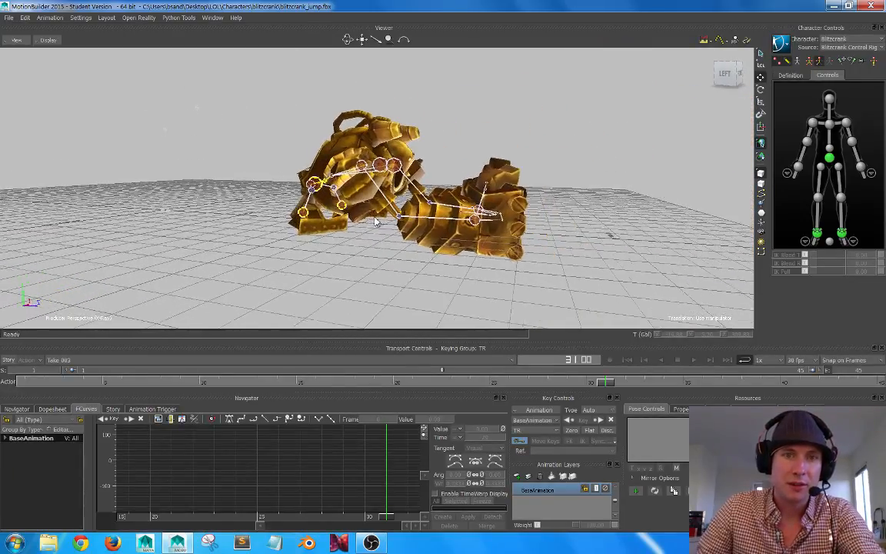
alt+drag(376, 221, 390, 184)
click(366, 146)
alt+drag(368, 146, 471, 114)
key(r)
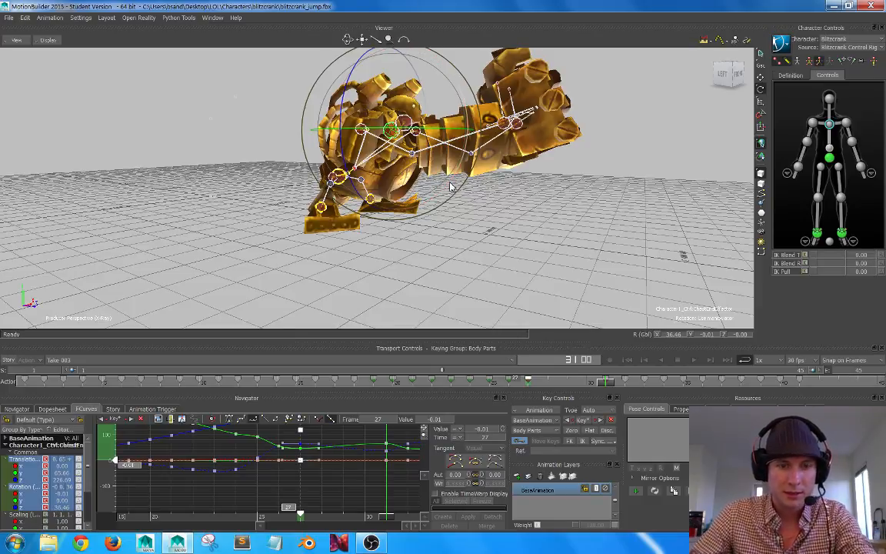
key(ctrl+z)
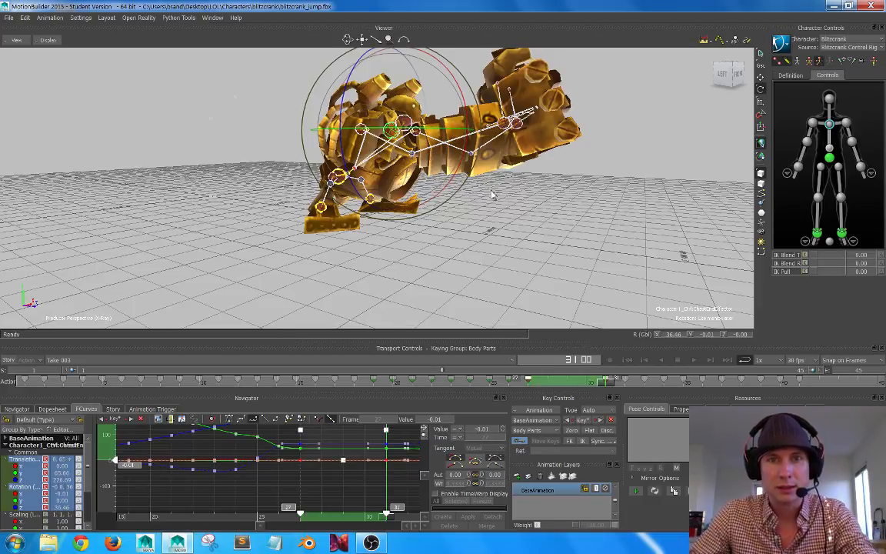
alt+drag(489, 216, 529, 221)
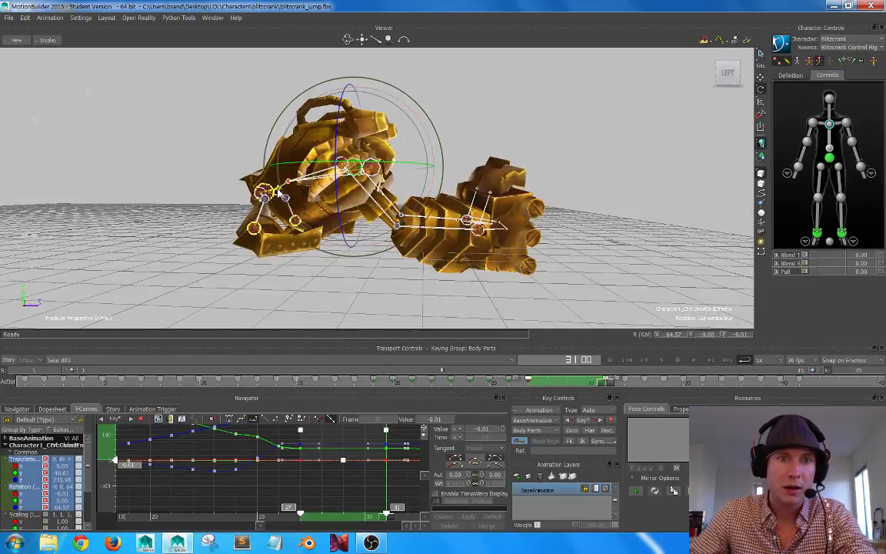
- Select the hips, chest and right wrist effectors in turn to examine their keys and curves at frame 31
alt+drag(279, 192, 261, 208)
click(216, 233)
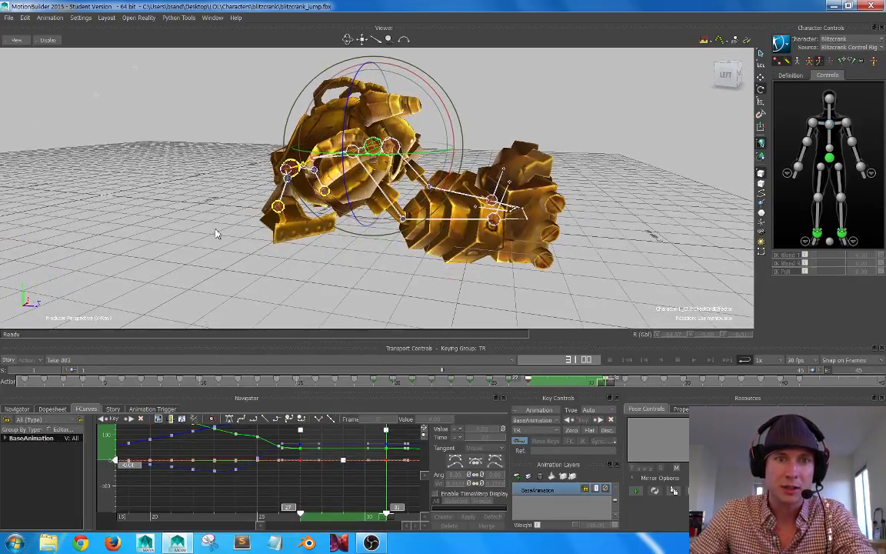
click(296, 172)
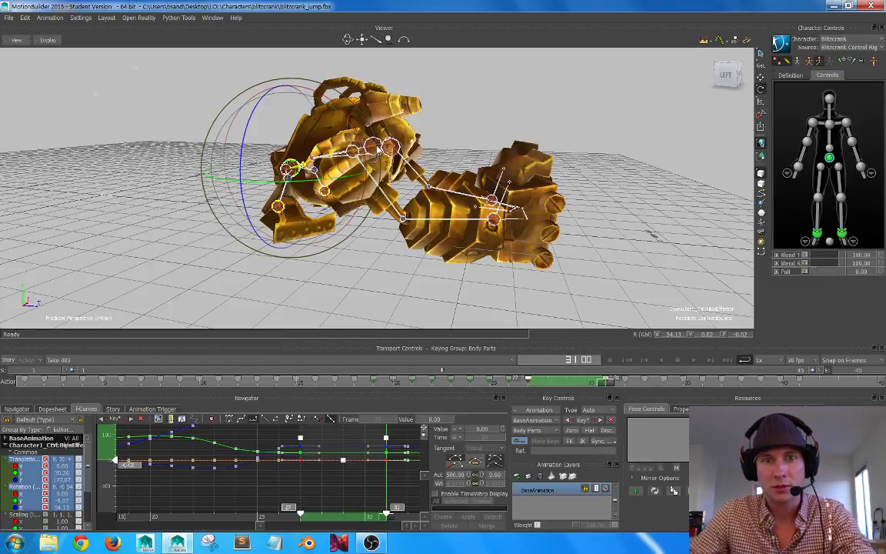
click(374, 148)
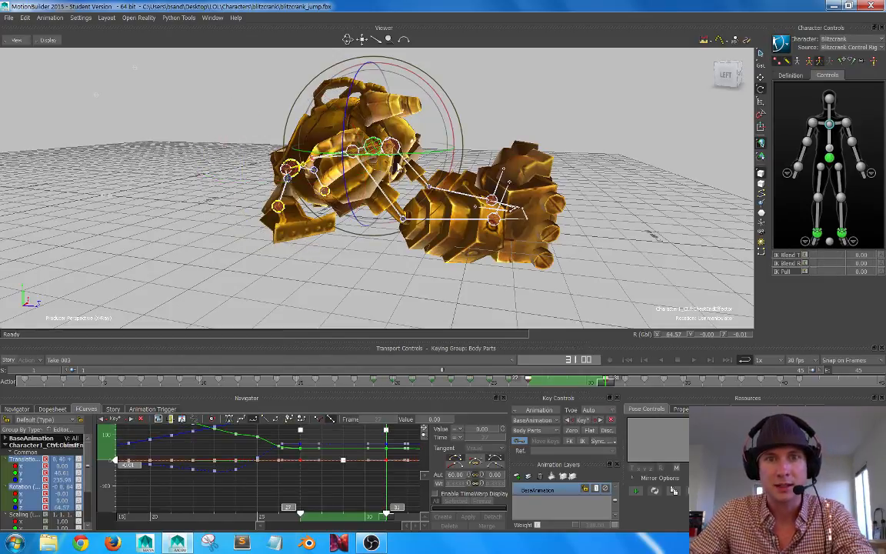
click(494, 222)
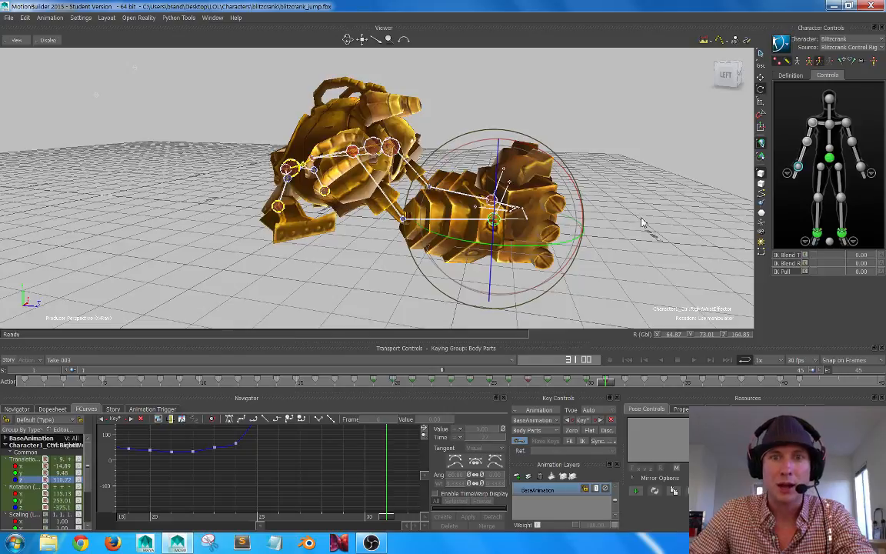
ctrl+shift+drag(642, 223, 441, 168)
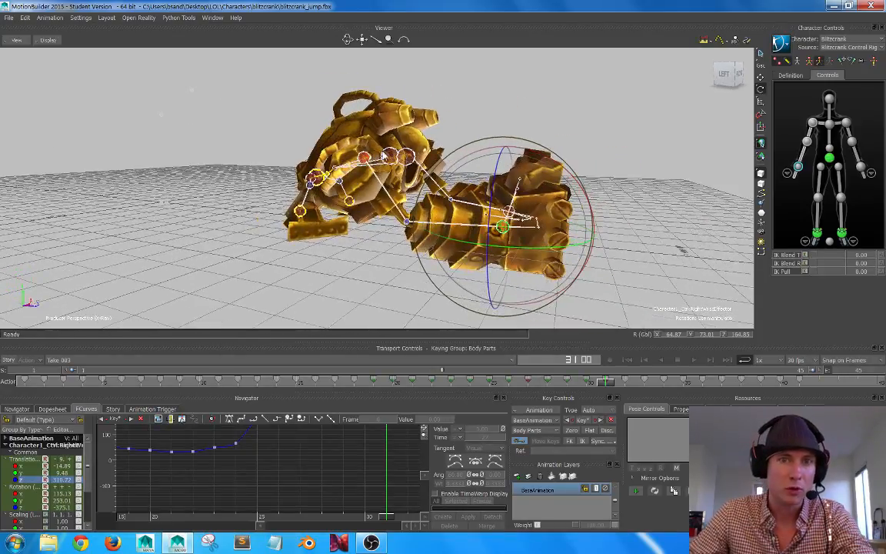
click(391, 157)
click(573, 122)
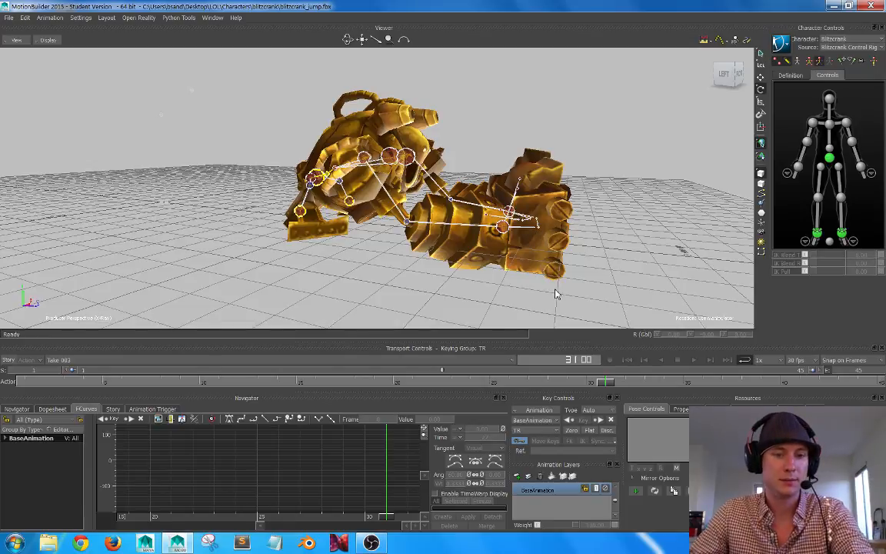
- Move the left wrist effector slightly back along Z at frame 29, working from the character's other side
ctrl+shift+drag(556, 293, 377, 253)
click(282, 238)
ctrl+shift+drag(377, 252, 385, 253)
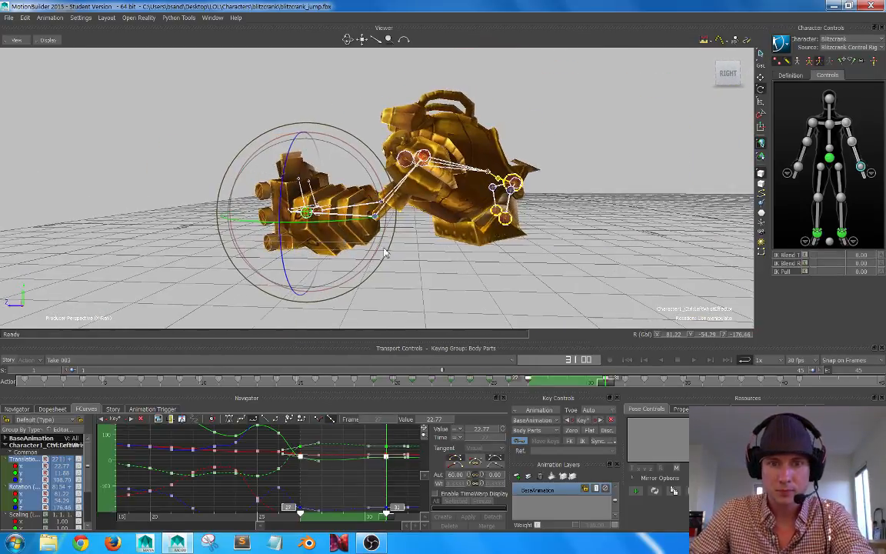
drag(606, 387, 562, 392)
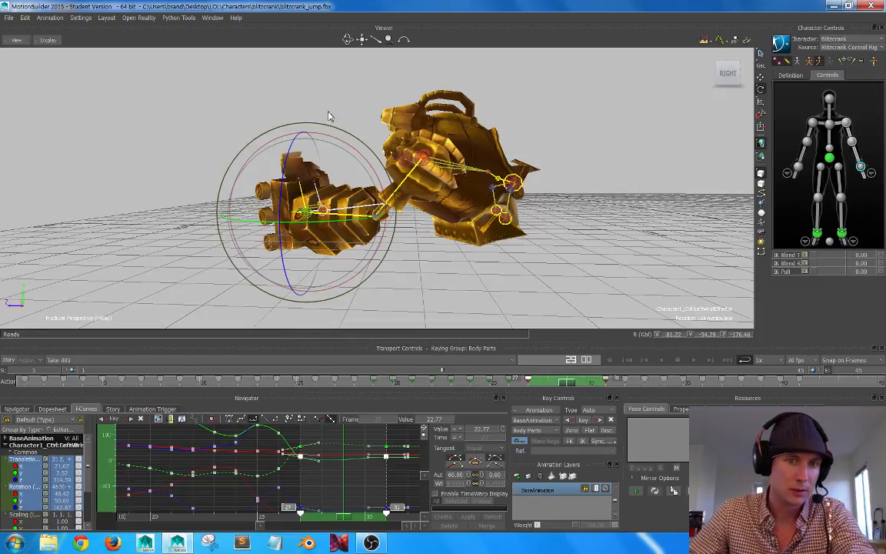
key(t)
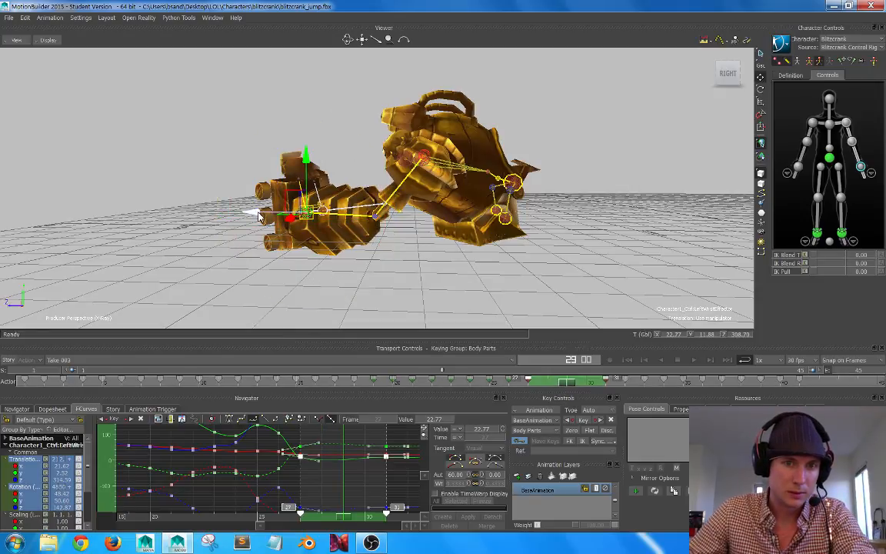
drag(258, 213, 260, 213)
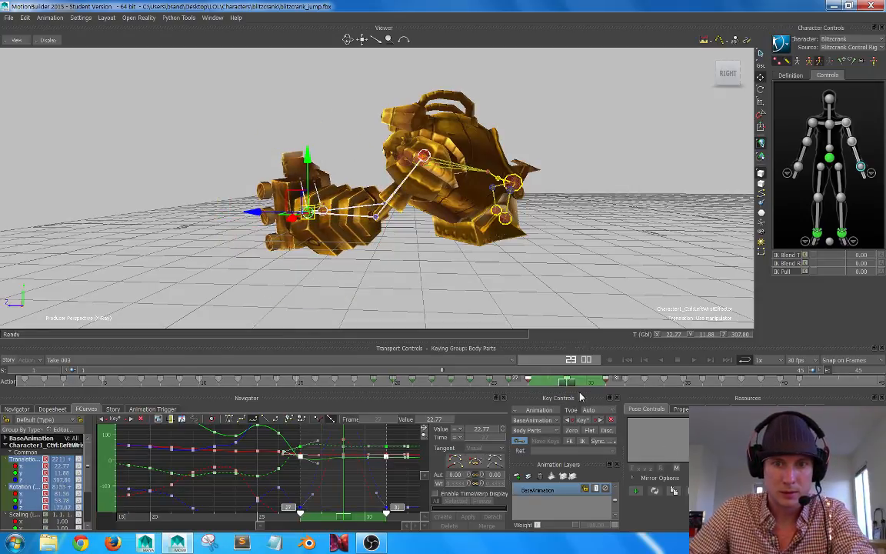
- Raise the left wrist effector at frame 28 to about Y 9.2 and nudge it along Z
drag(569, 387, 545, 396)
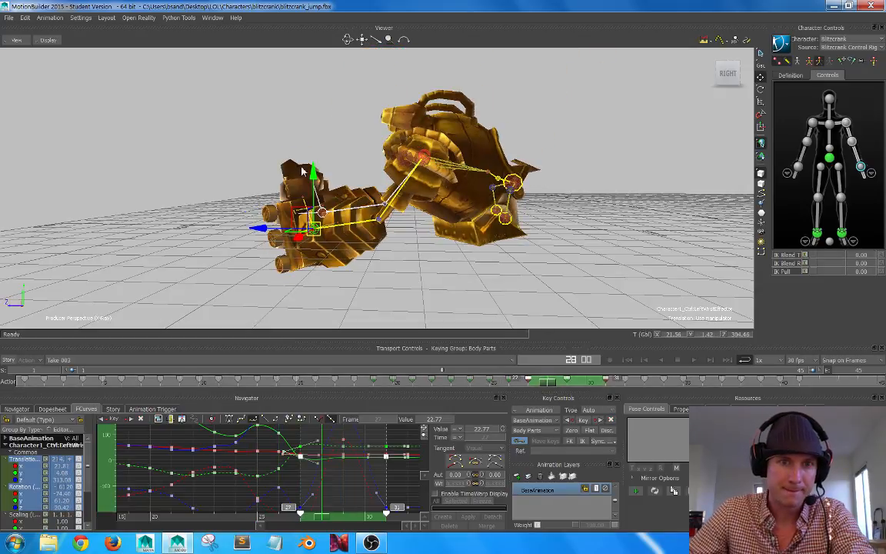
drag(312, 163, 314, 162)
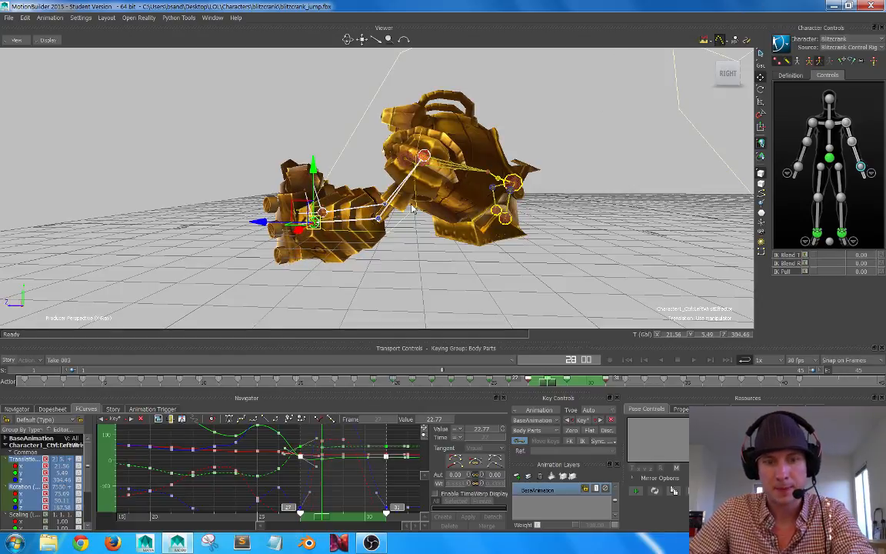
scroll(412, 208, up, 5)
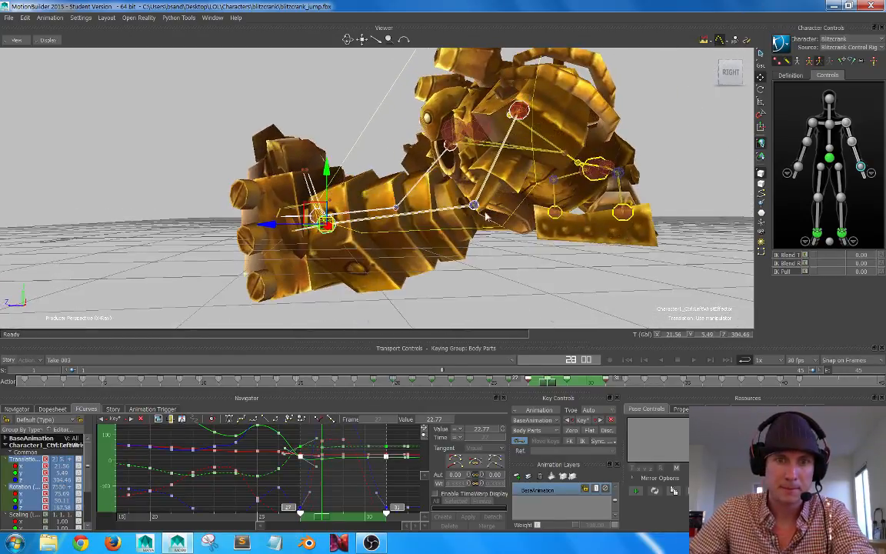
mouse_move(547, 389)
mouse_down()
mouse_move(524, 390)
mouse_move(548, 386)
mouse_up()
drag(327, 171, 327, 161)
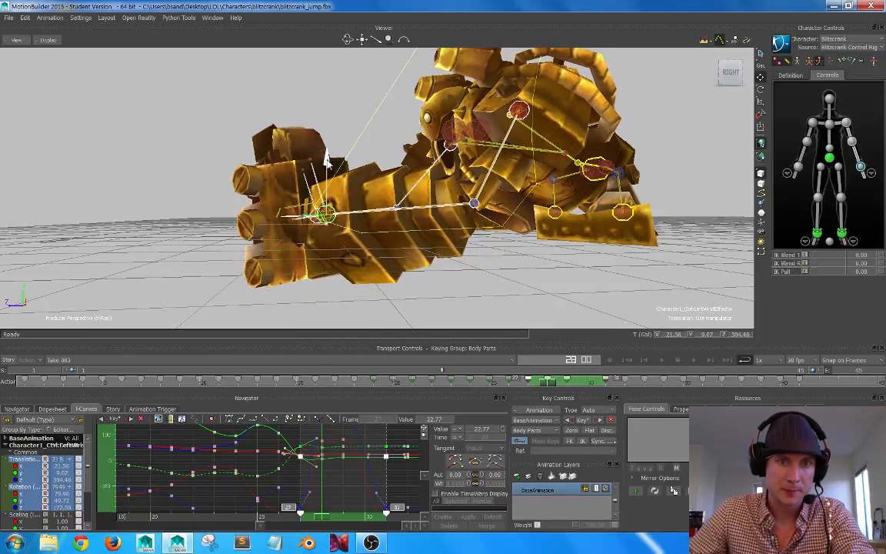
mouse_move(546, 391)
mouse_down()
mouse_move(539, 390)
mouse_move(592, 357)
mouse_move(512, 367)
mouse_move(561, 367)
mouse_move(564, 374)
mouse_move(510, 376)
mouse_move(546, 374)
mouse_up()
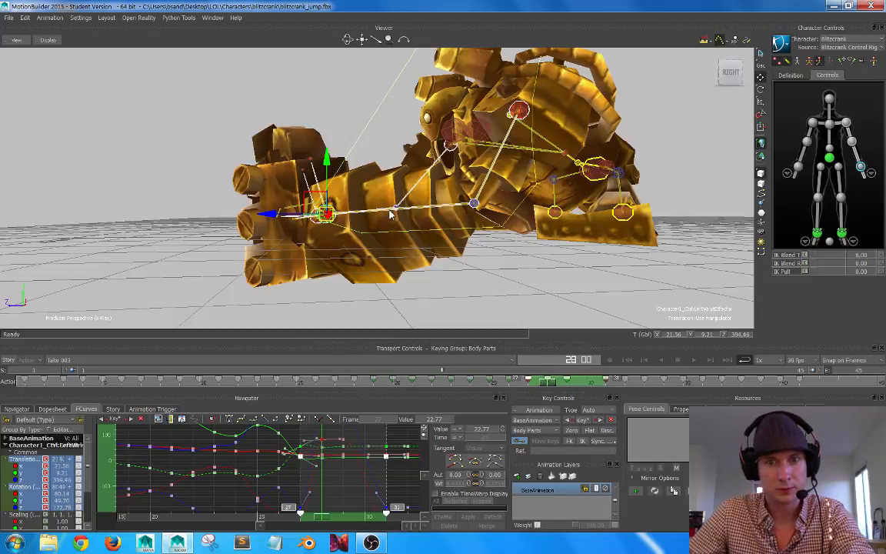
drag(273, 218, 270, 217)
- Lower the left wrist effector to Y 10.54 at frame 29, and at frame 30 shift it to about Y 11.02 and Z 309.07
drag(542, 383, 569, 376)
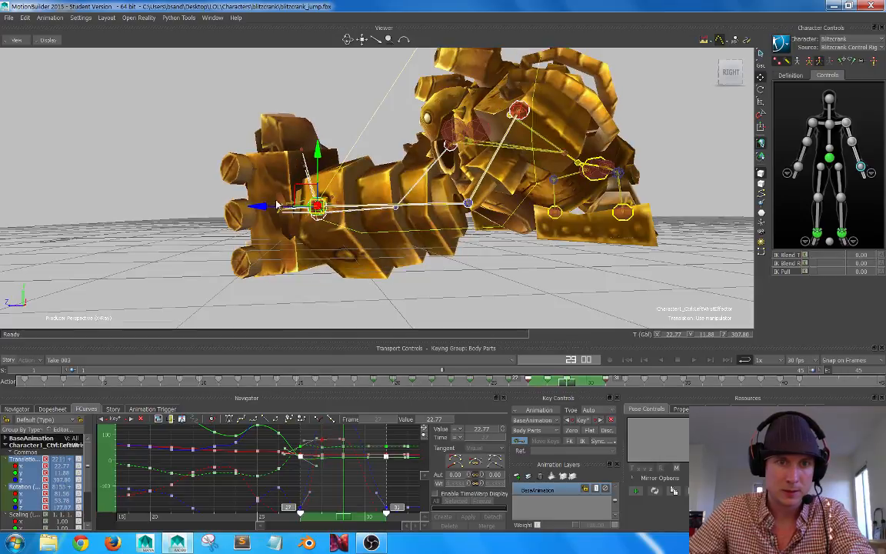
drag(317, 157, 317, 160)
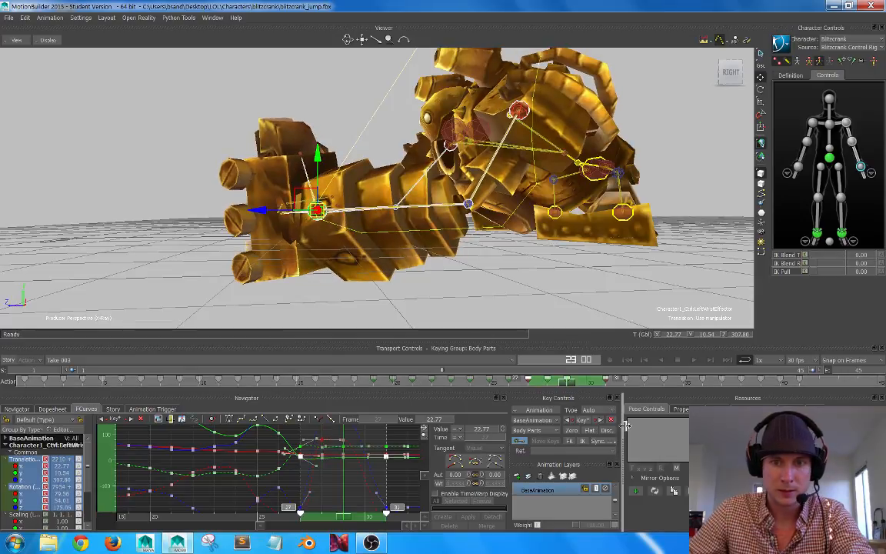
drag(564, 383, 584, 379)
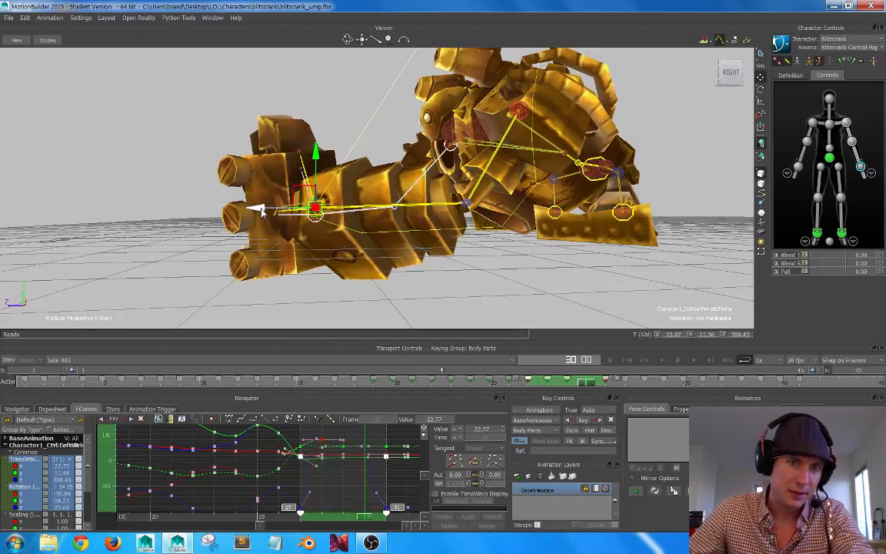
drag(261, 209, 257, 209)
drag(314, 151, 317, 152)
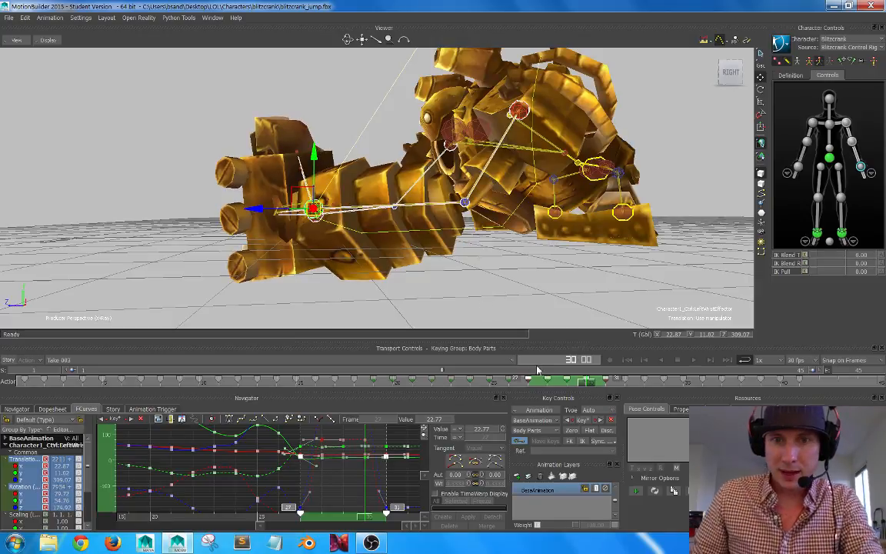
- Scrub the landing frames and pull the left wrist effector slightly back along Z at frame 29
drag(537, 380, 567, 381)
ctrl+shift+drag(436, 154, 439, 187)
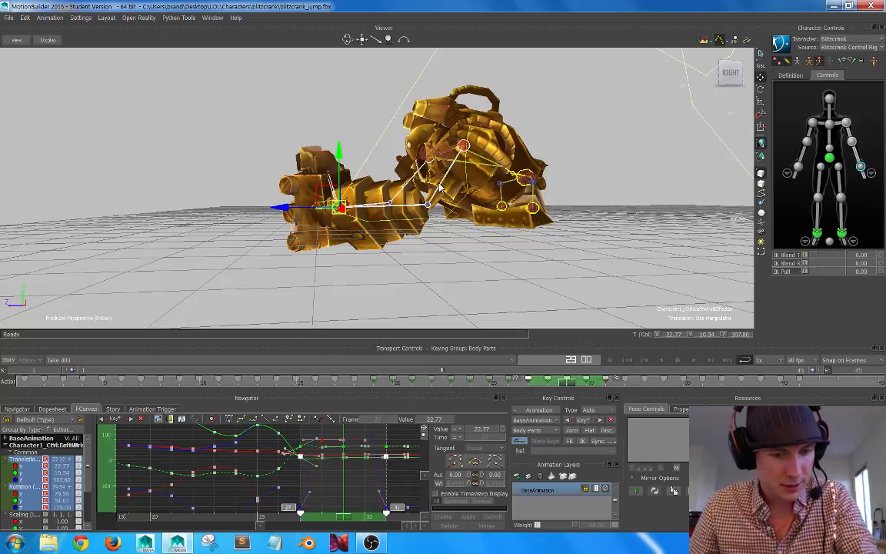
alt+right_drag(318, 190, 423, 239)
mouse_move(566, 386)
mouse_down()
mouse_move(550, 386)
mouse_move(589, 384)
mouse_move(495, 386)
mouse_move(573, 382)
mouse_up()
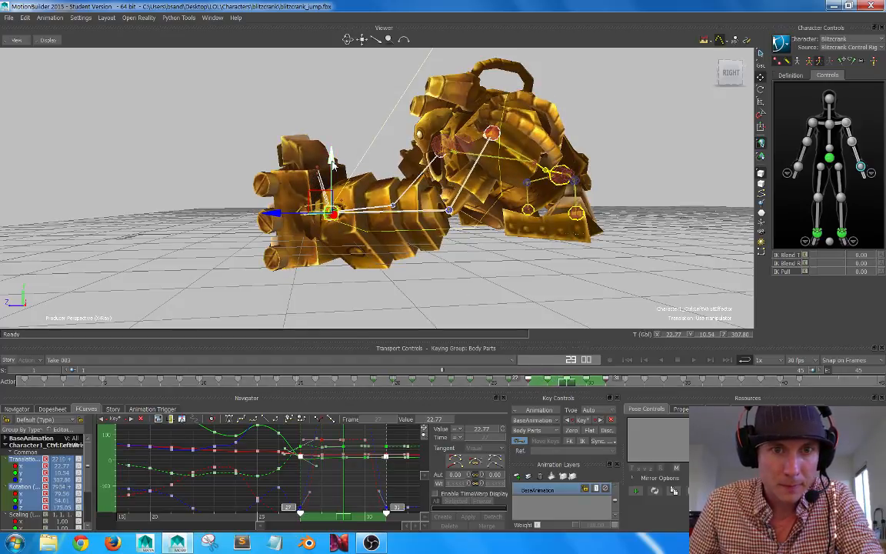
drag(279, 217, 280, 216)
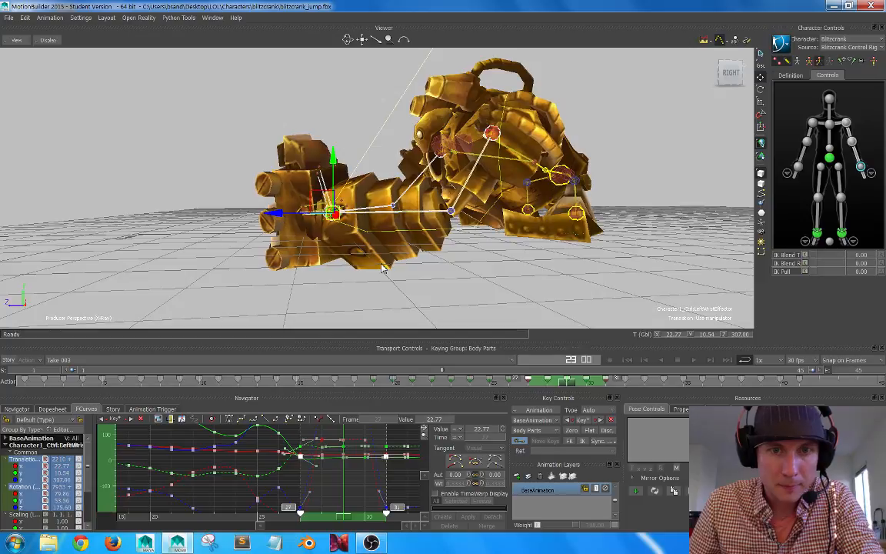
drag(571, 385, 625, 374)
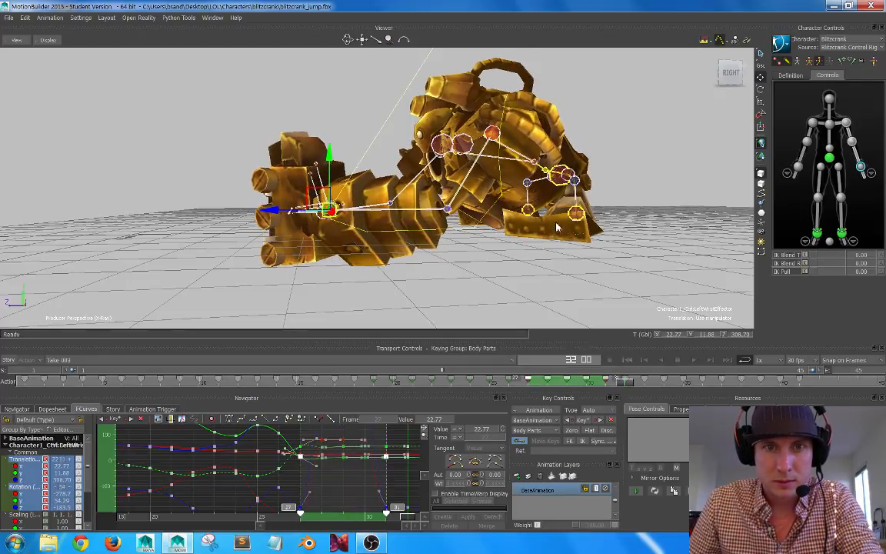
- Clear the effector selection and play back the full jump from wider front and side angles
alt+right_drag(557, 225, 462, 212)
alt+drag(462, 211, 529, 199)
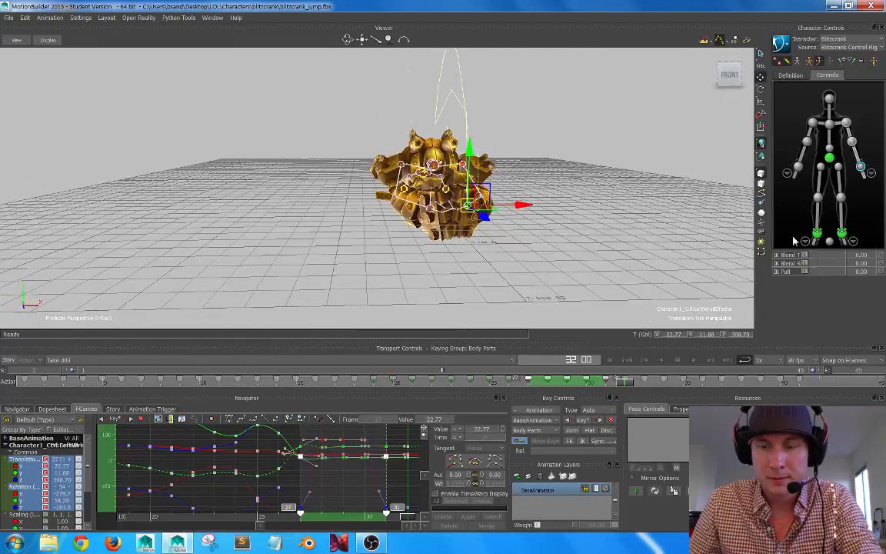
alt+drag(408, 212, 324, 217)
click(547, 226)
alt+drag(547, 230, 495, 233)
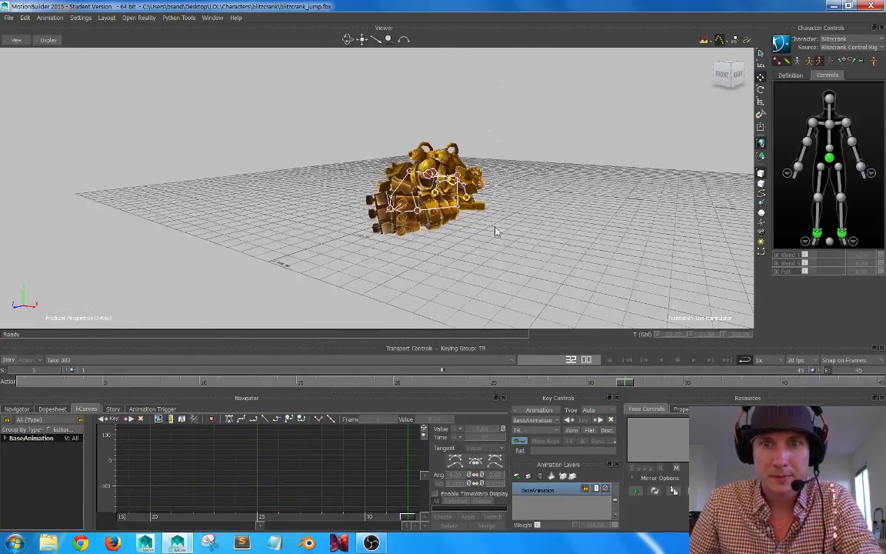
click(692, 361)
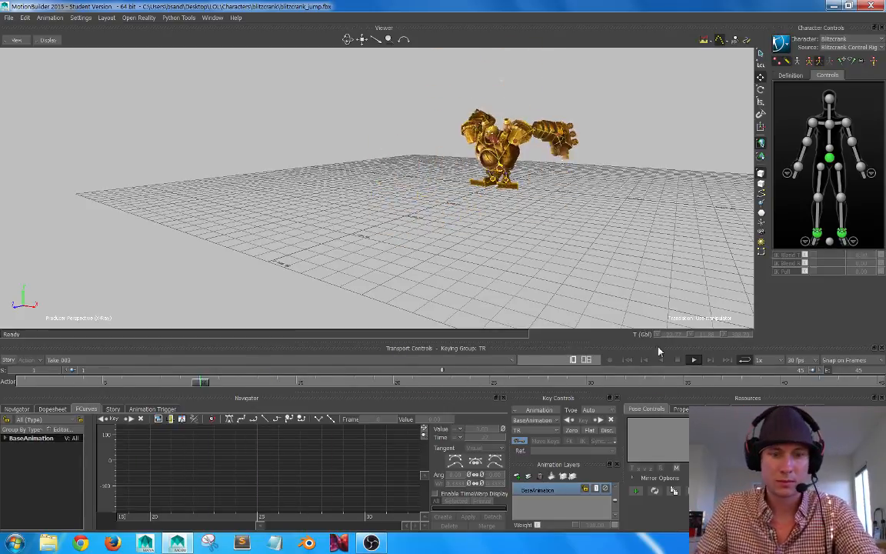
ctrl+shift+drag(571, 243, 495, 231)
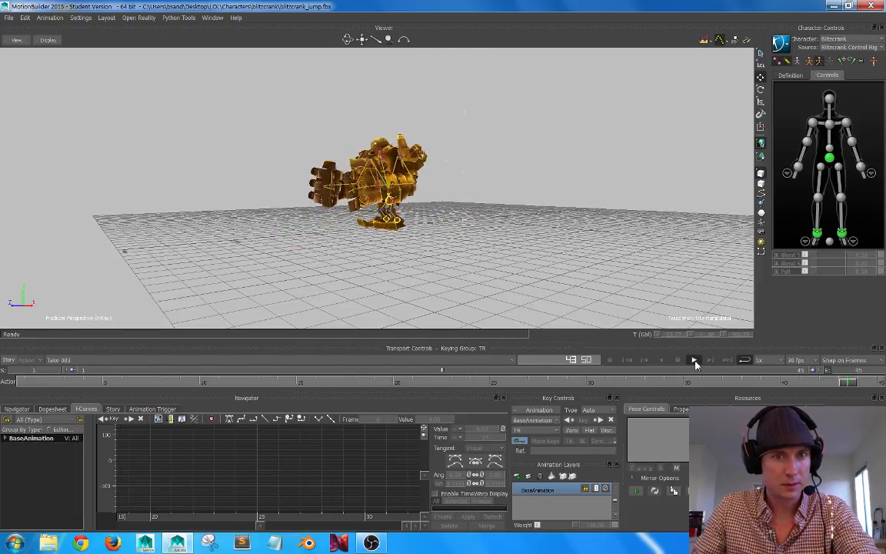
- Stop the playback and save the scene
click(696, 362)
scroll(323, 156, up, 2)
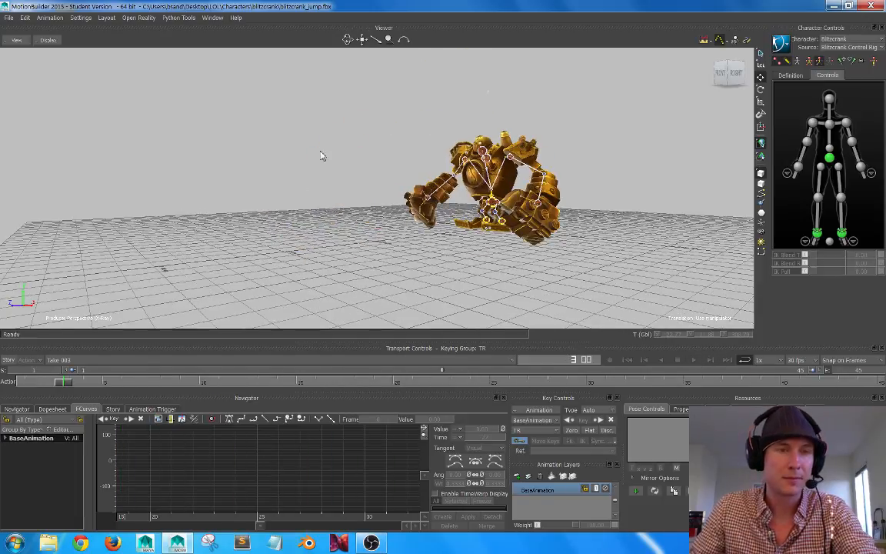
click(9, 18)
click(25, 61)
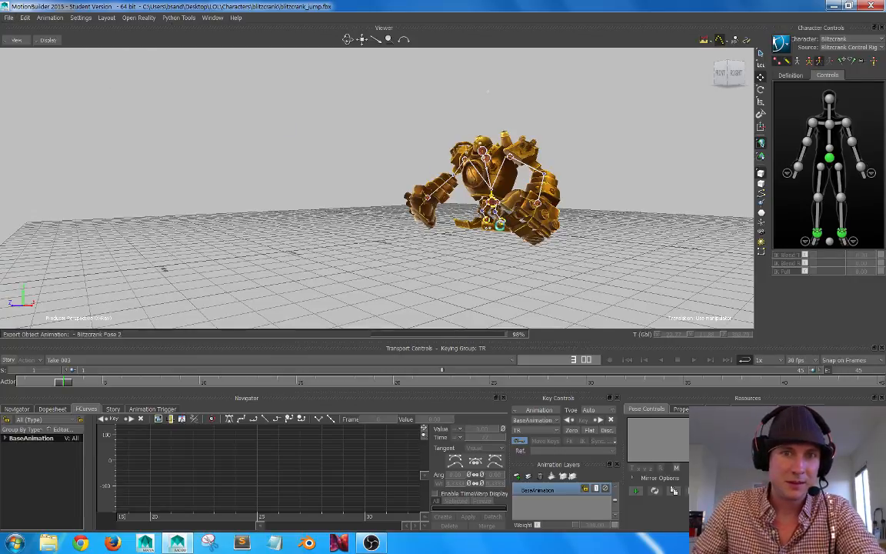
- Scrub through the jump to the landing pose at frame 34 and save the scene again
scroll(510, 225, up, 1)
alt+drag(494, 225, 477, 231)
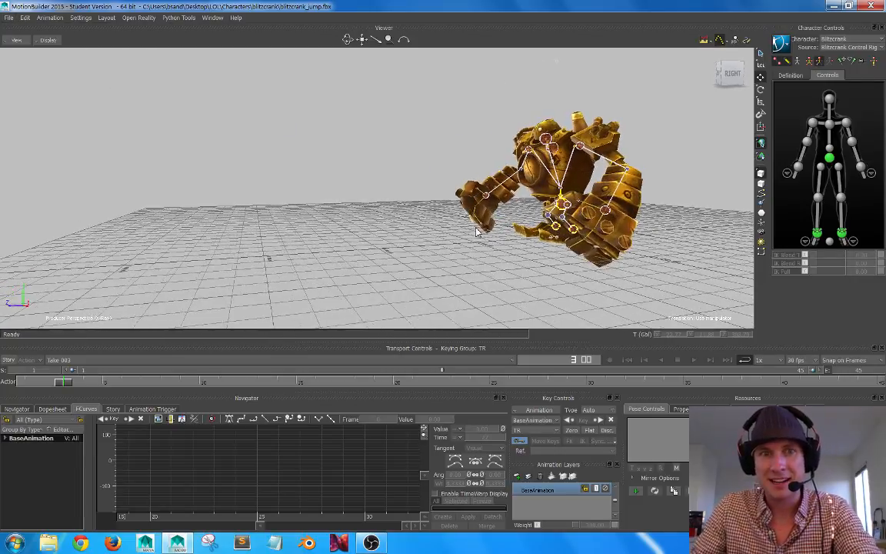
drag(67, 387, 490, 366)
ctrl+shift+drag(390, 193, 408, 199)
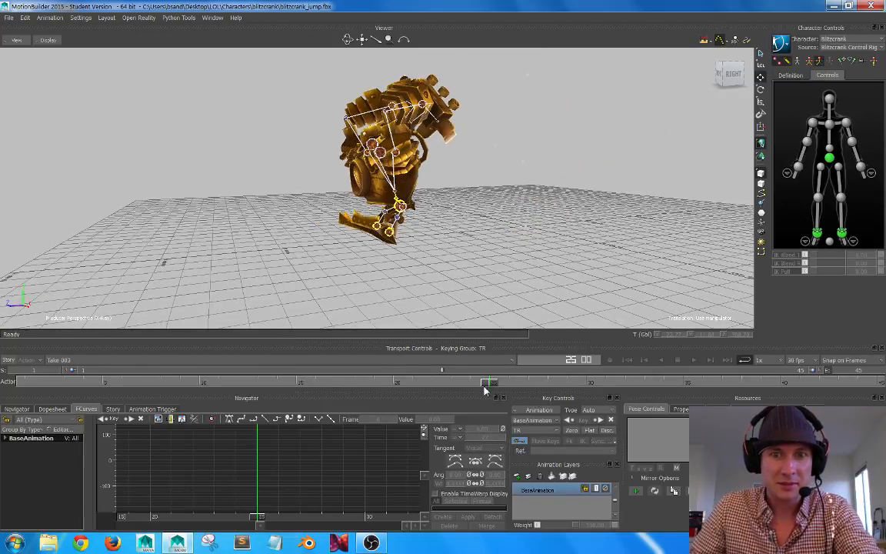
mouse_move(485, 389)
mouse_down()
mouse_move(412, 386)
mouse_move(658, 384)
mouse_move(248, 363)
mouse_move(417, 368)
mouse_move(748, 352)
mouse_move(450, 362)
mouse_move(704, 358)
mouse_move(651, 359)
mouse_up()
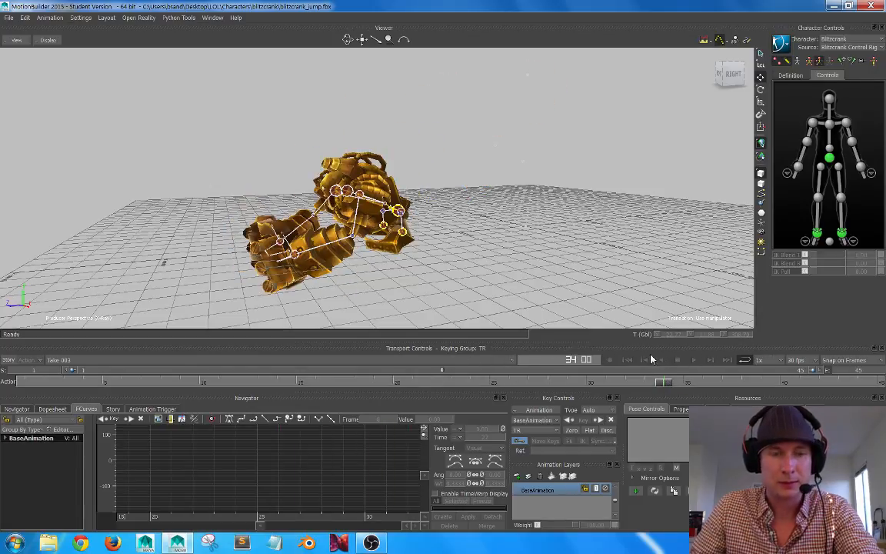
click(10, 18)
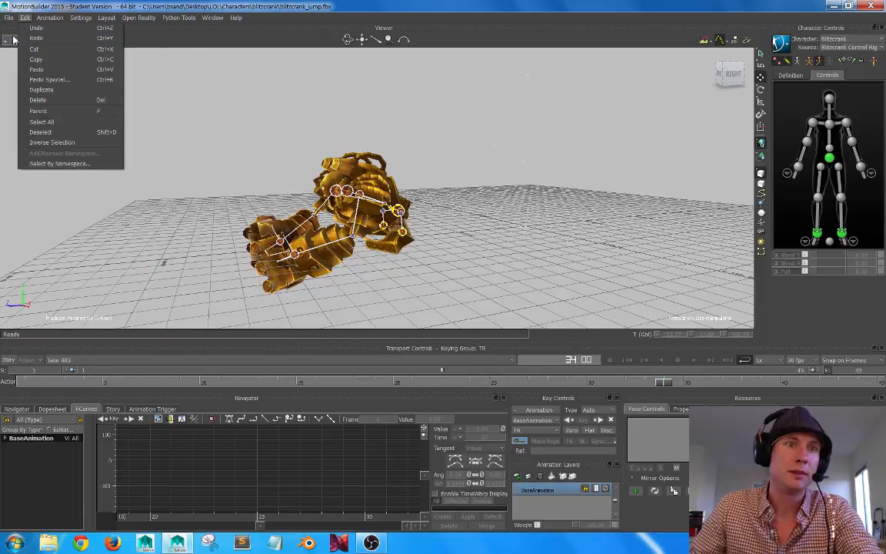
click(17, 59)
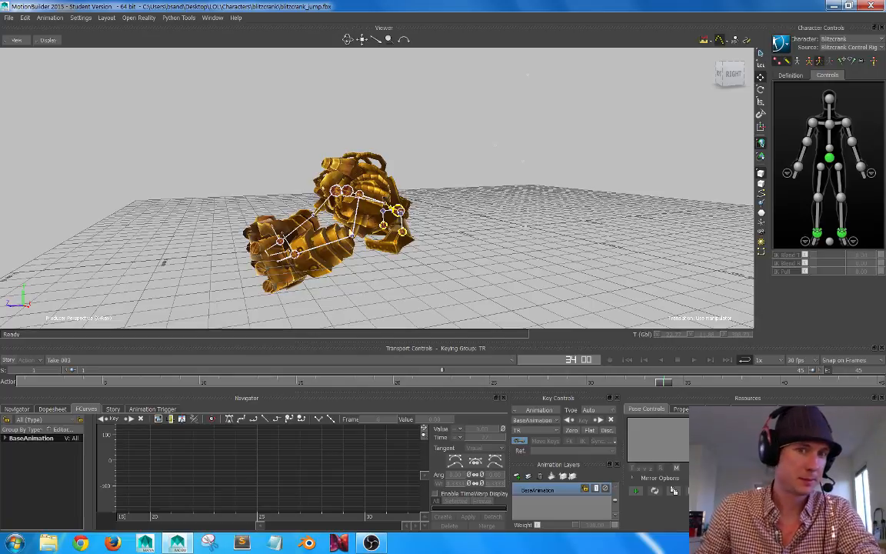
- Examine the landing and the rise out of it between frames 33 and 37 from several side angles
alt+drag(434, 223, 547, 301)
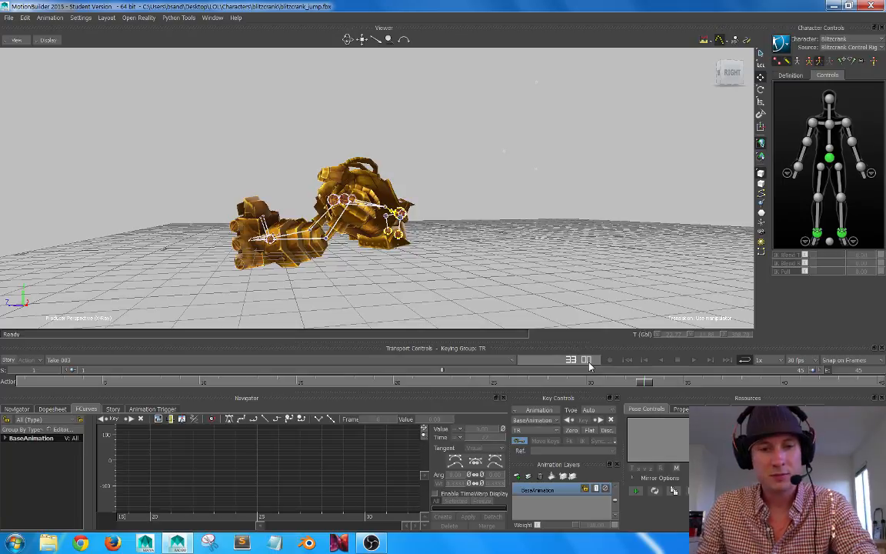
mouse_move(405, 207)
alt+mouse_down()
mouse_move(384, 215)
mouse_move(399, 217)
alt+mouse_up()
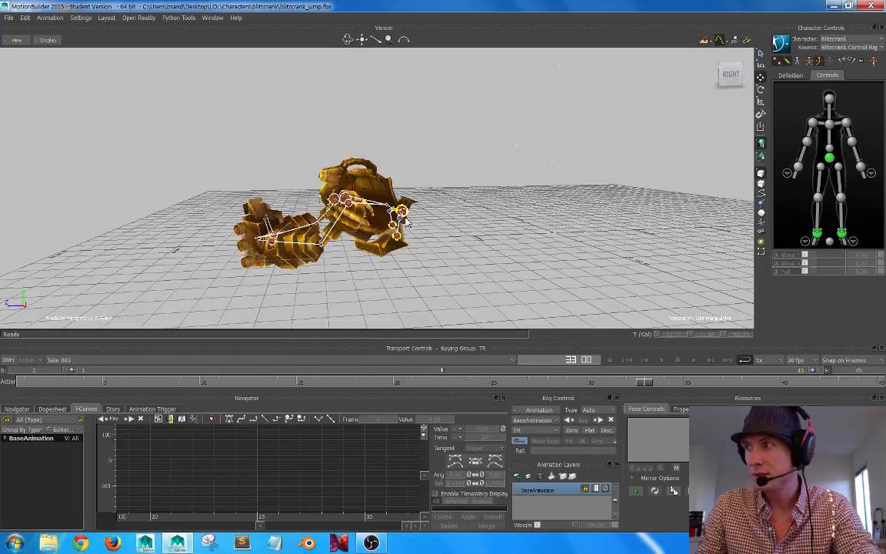
alt+drag(400, 215, 356, 206)
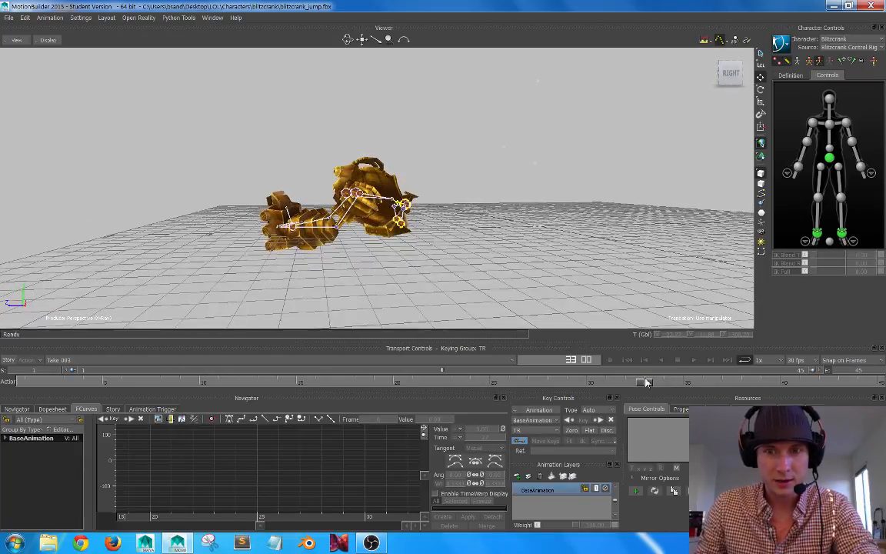
drag(648, 383, 722, 356)
alt+drag(564, 243, 551, 245)
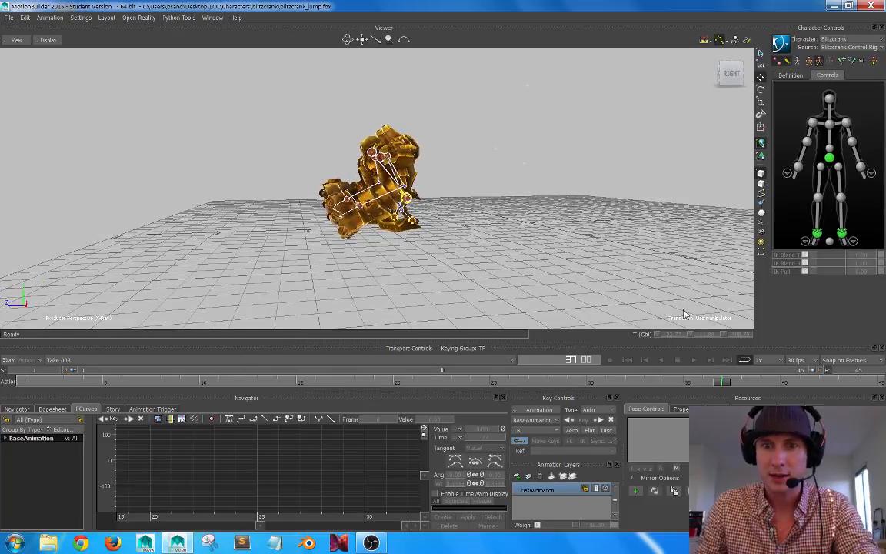
drag(723, 389, 703, 369)
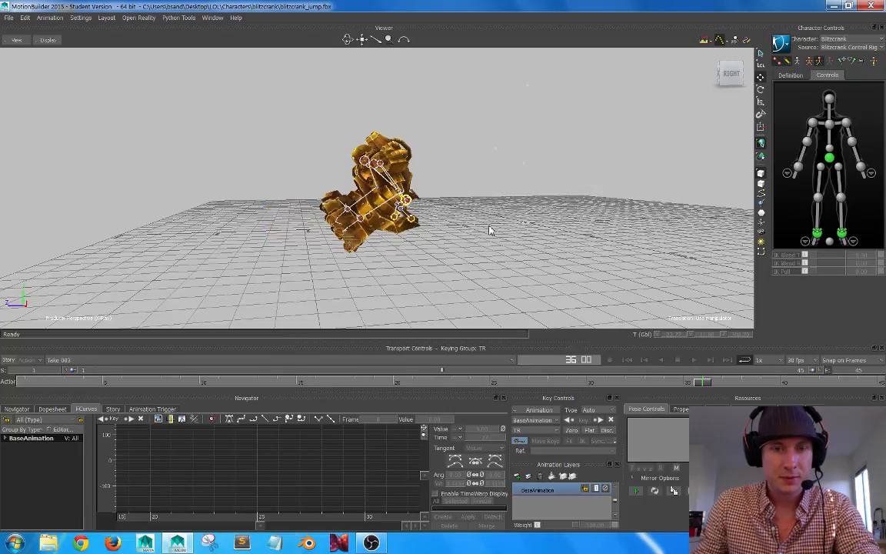
ctrl+shift+drag(491, 230, 521, 234)
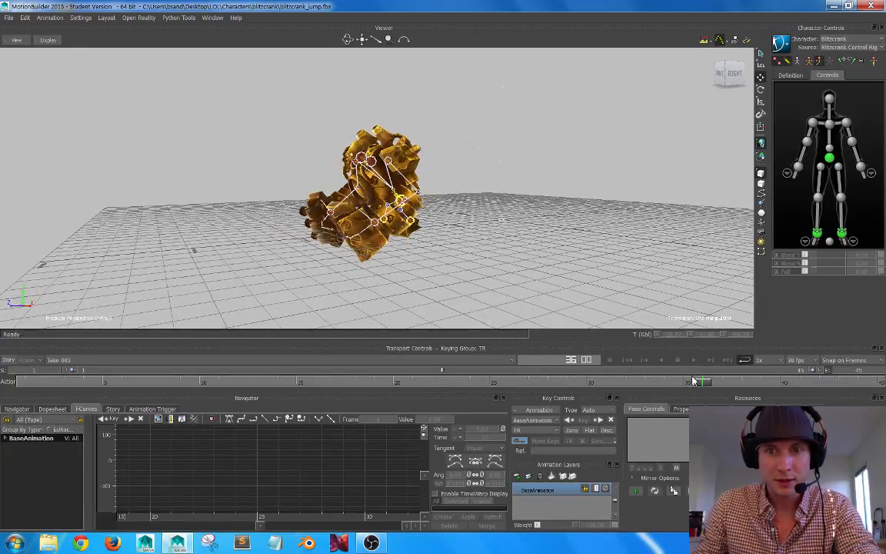
drag(694, 381, 660, 398)
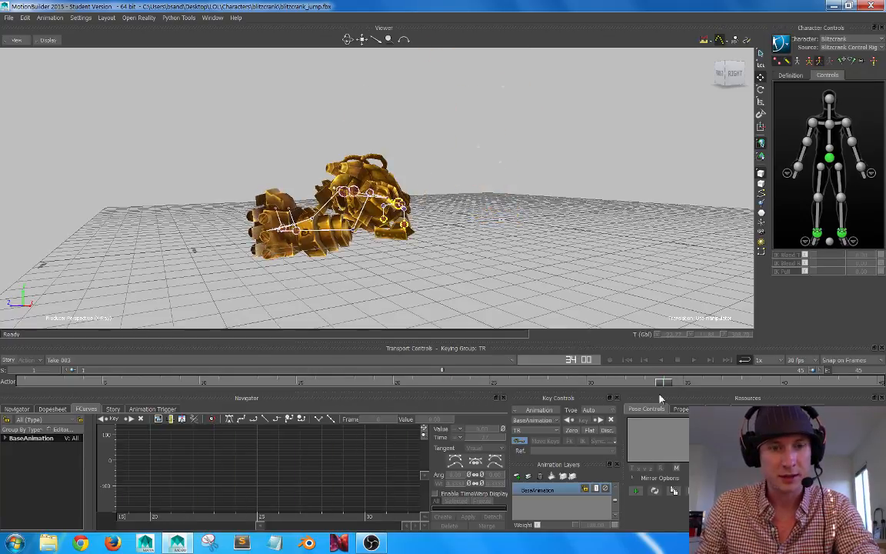
ctrl+shift+drag(482, 231, 456, 230)
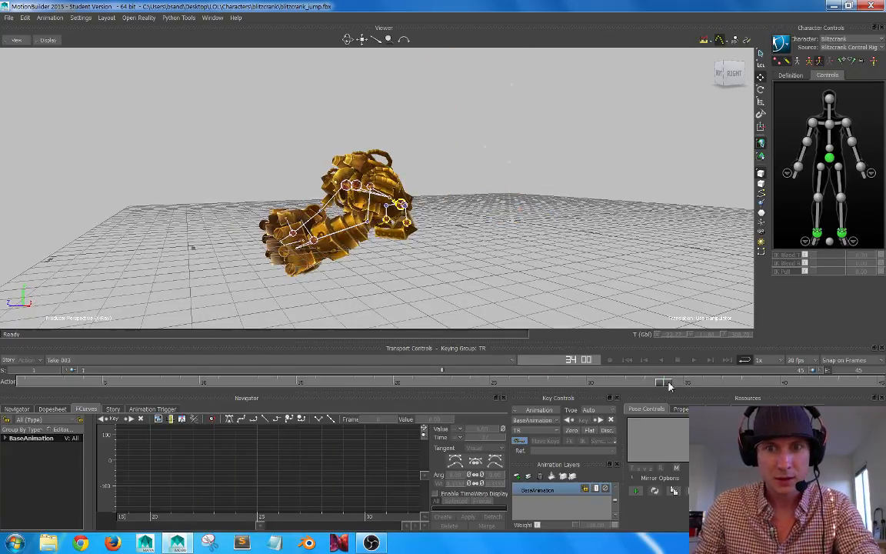
- Scrub the jump from its start to frame 32 and review the landing pose from the side and front
drag(668, 386, 2, 382)
drag(121, 376, 571, 370)
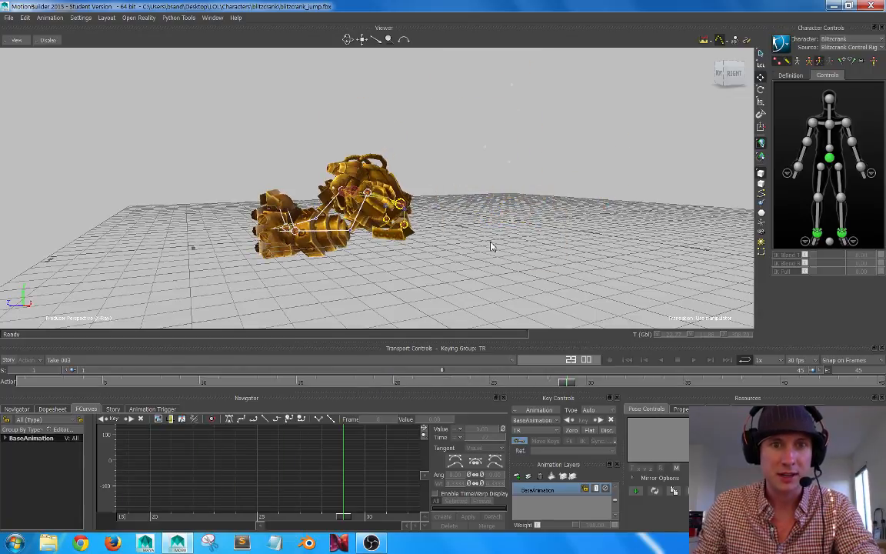
alt+drag(490, 242, 472, 237)
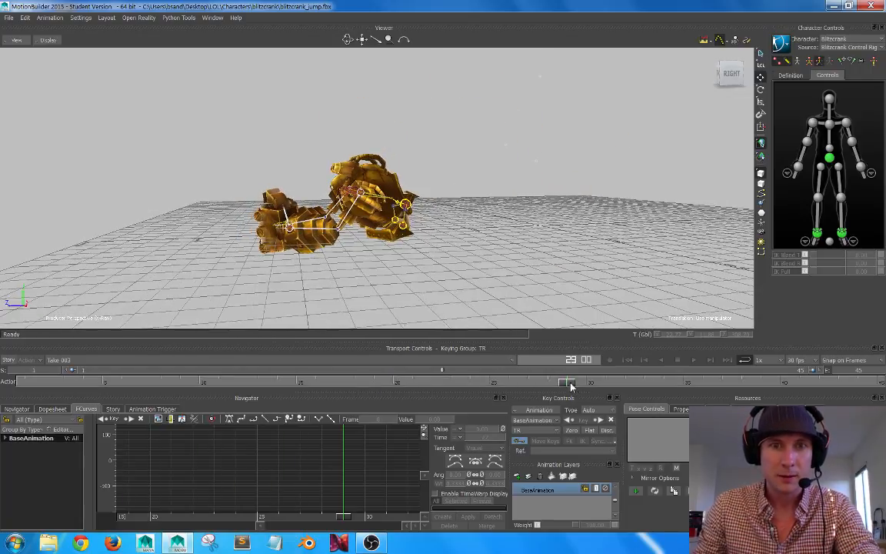
drag(571, 386, 629, 354)
ctrl+shift+drag(436, 169, 495, 186)
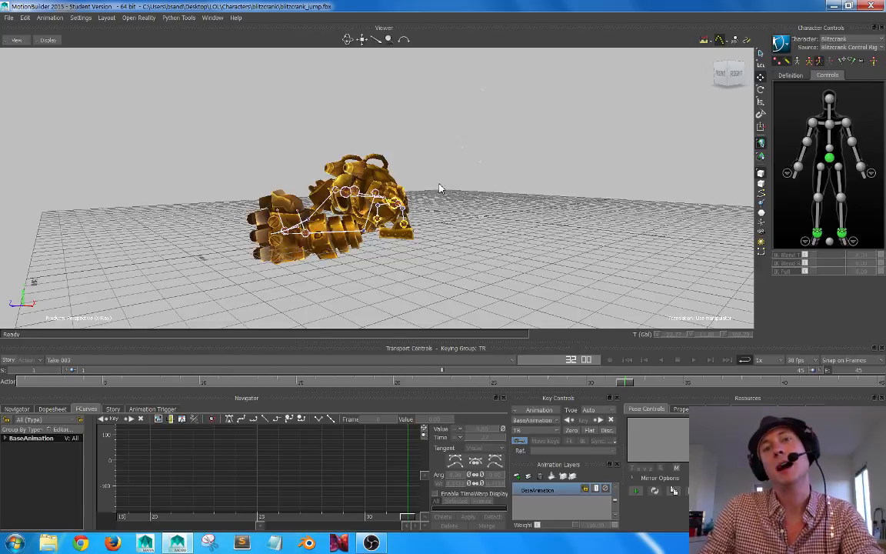
- Go back to frame 27 of the landing and plot all properties on frame at 30 FPS
ctrl+shift+drag(439, 187, 427, 184)
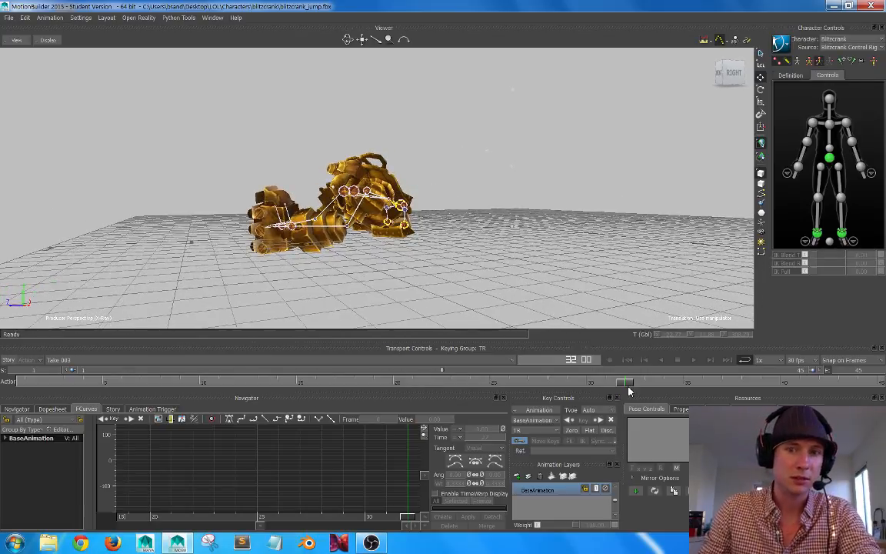
drag(629, 392, 530, 382)
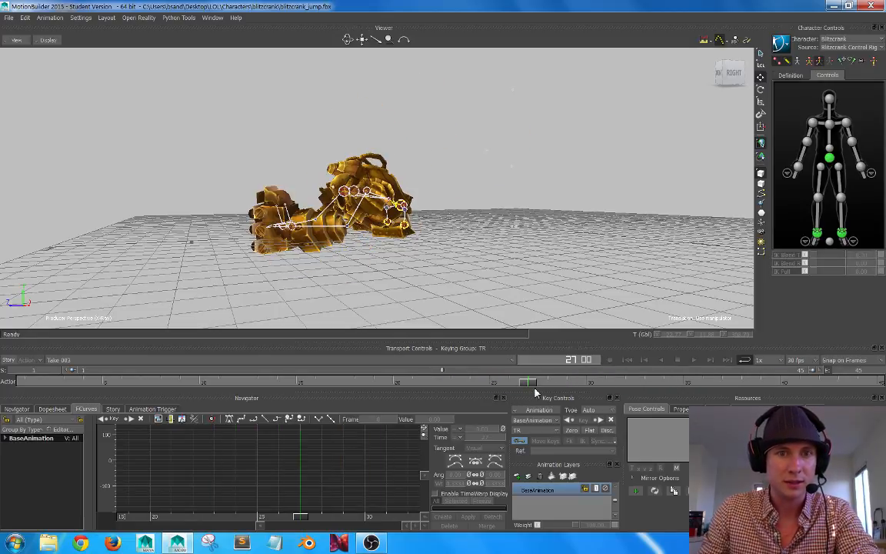
ctrl+drag(390, 234, 433, 257)
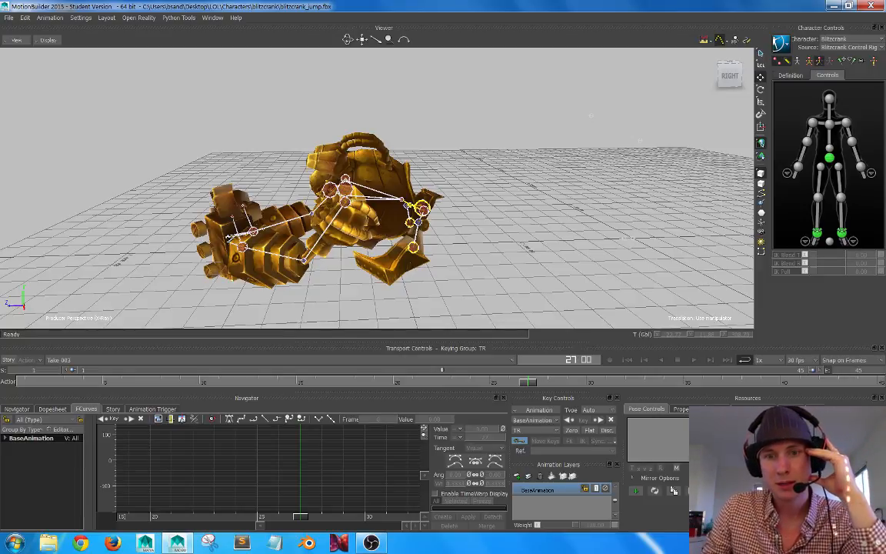
click(545, 412)
click(544, 441)
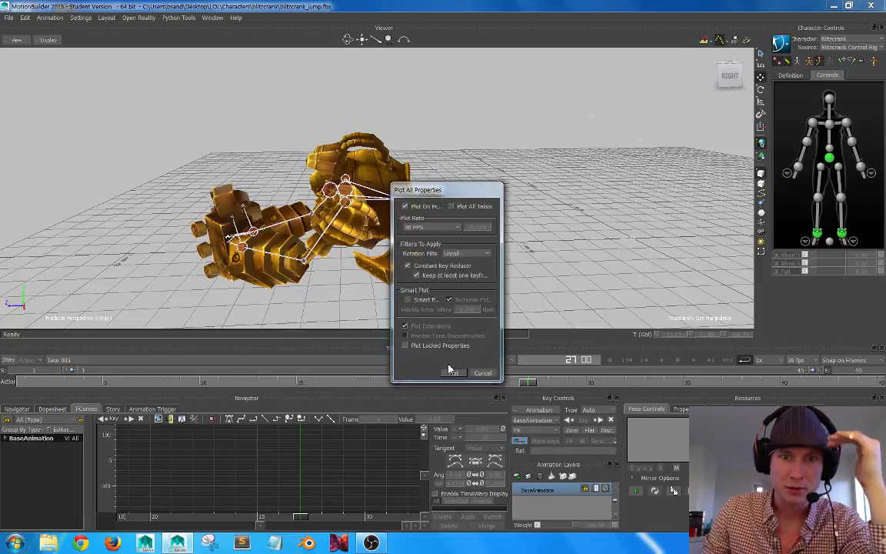
click(453, 373)
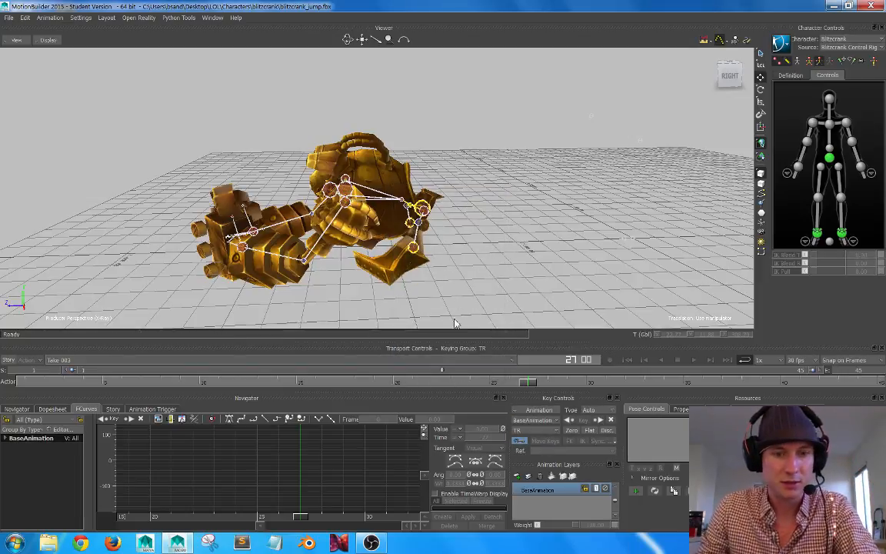
- Scrub between frames 23 and 32 and review the landing from the side at several angles
ctrl+shift+drag(406, 233, 469, 220)
drag(523, 385, 452, 390)
scroll(481, 250, down, 3)
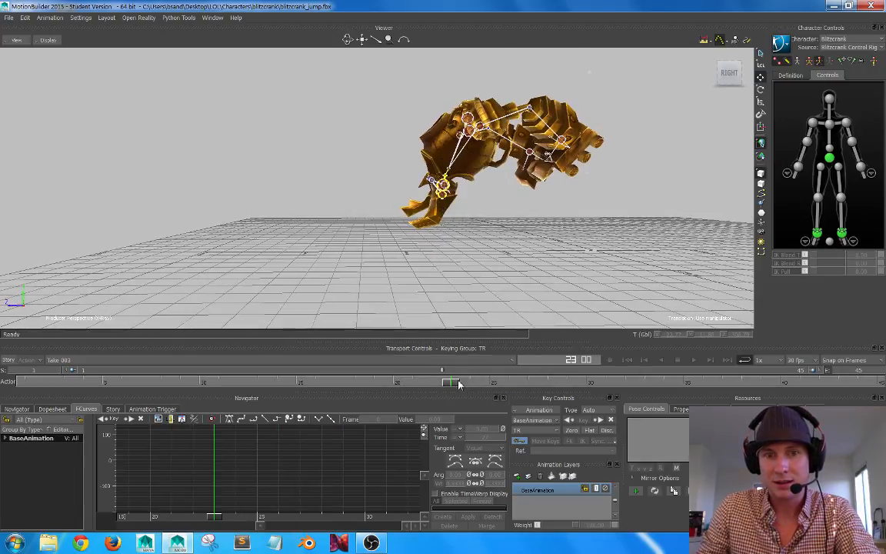
drag(459, 385, 565, 394)
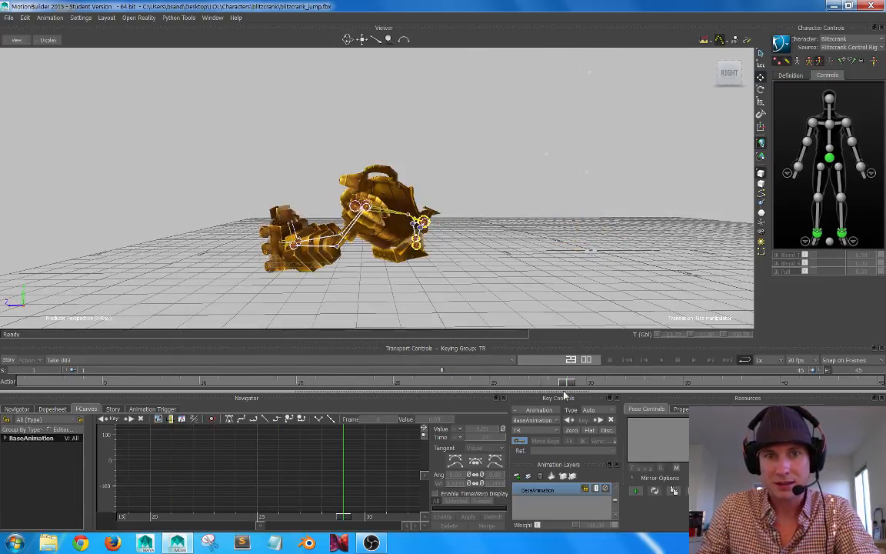
ctrl+shift+drag(510, 281, 464, 248)
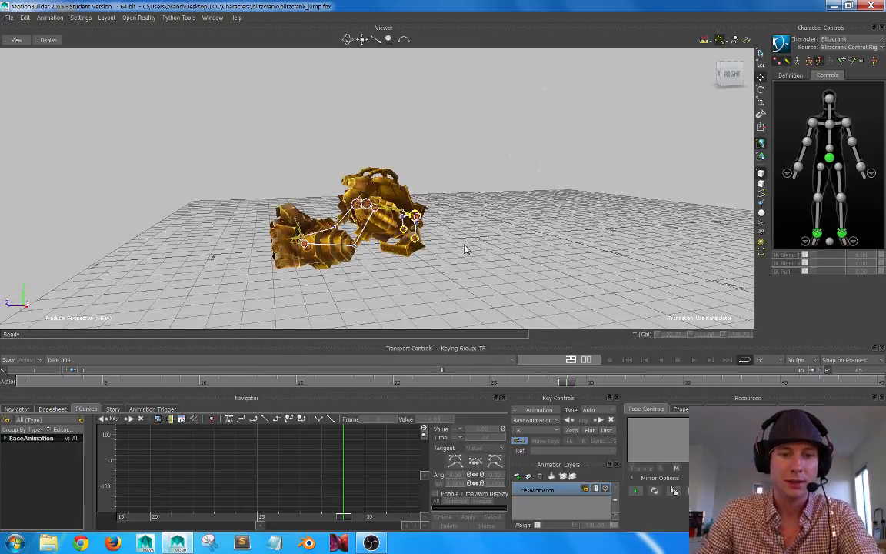
mouse_move(459, 249)
ctrl+shift+mouse_down()
mouse_move(415, 212)
mouse_move(486, 228)
mouse_move(453, 222)
mouse_move(466, 237)
ctrl+shift+mouse_up()
drag(569, 385, 625, 382)
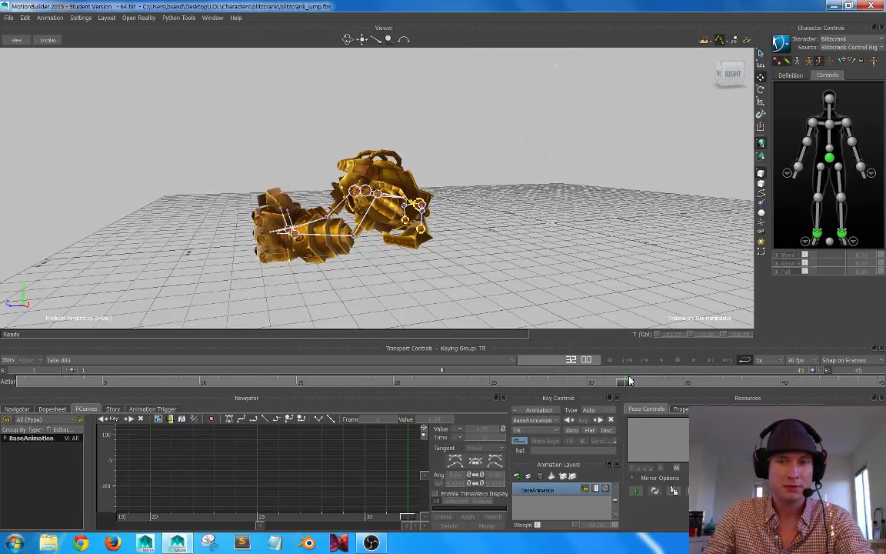
- Inspect the hips and right wrist motion paths, scrubbing the right wrist's movement between frames 20 and 32
click(830, 159)
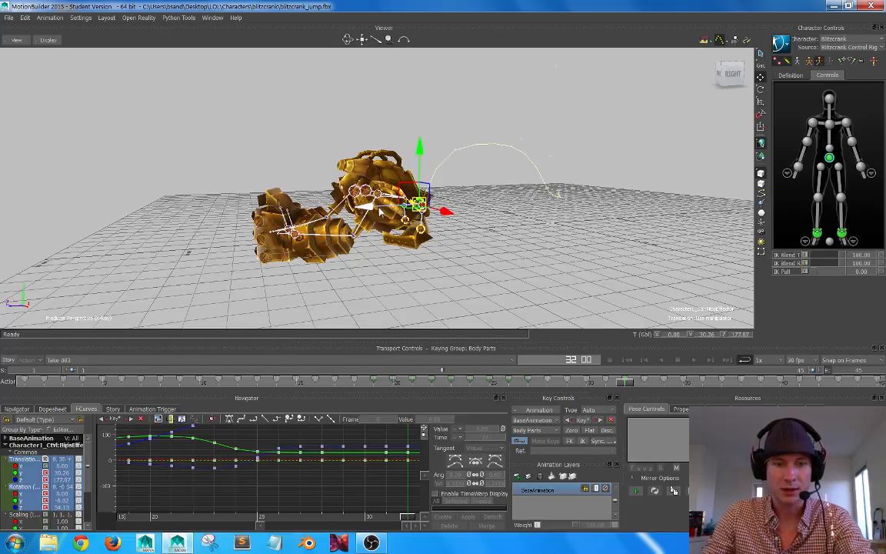
click(799, 170)
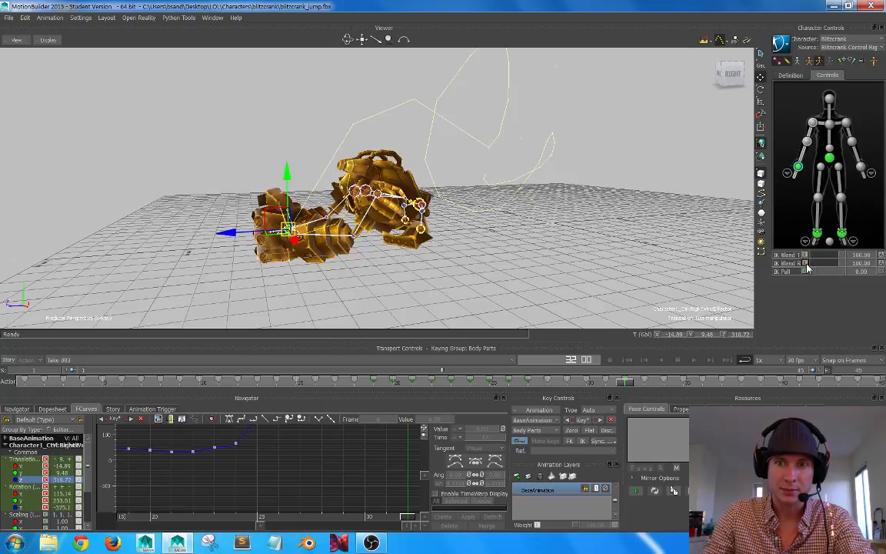
drag(629, 385, 469, 343)
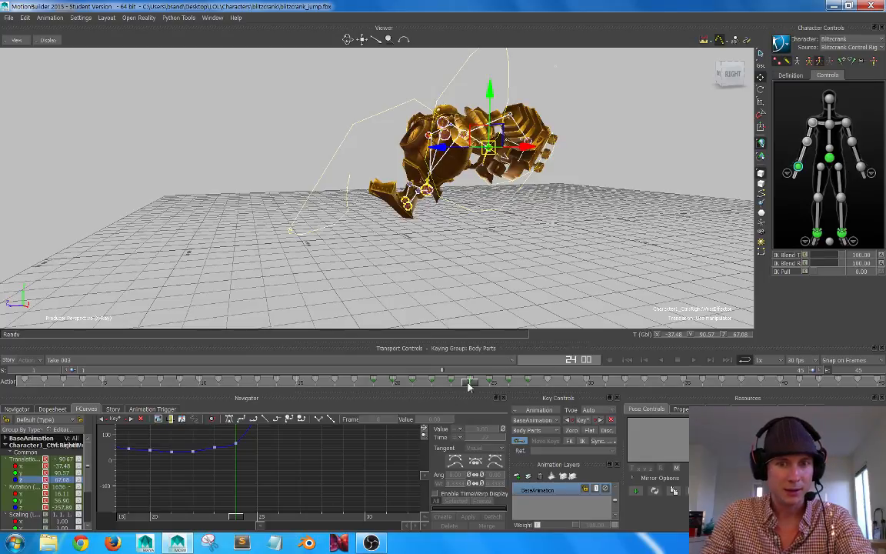
drag(468, 386, 391, 384)
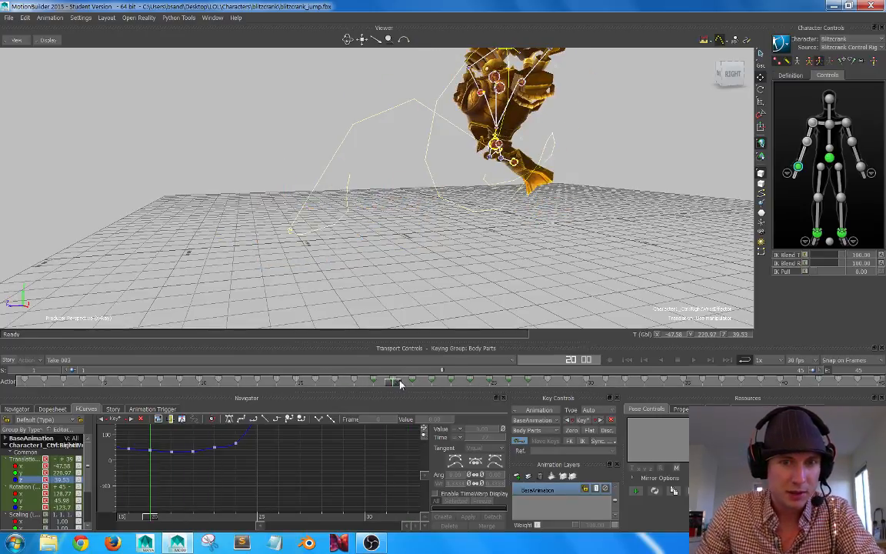
drag(400, 385, 573, 375)
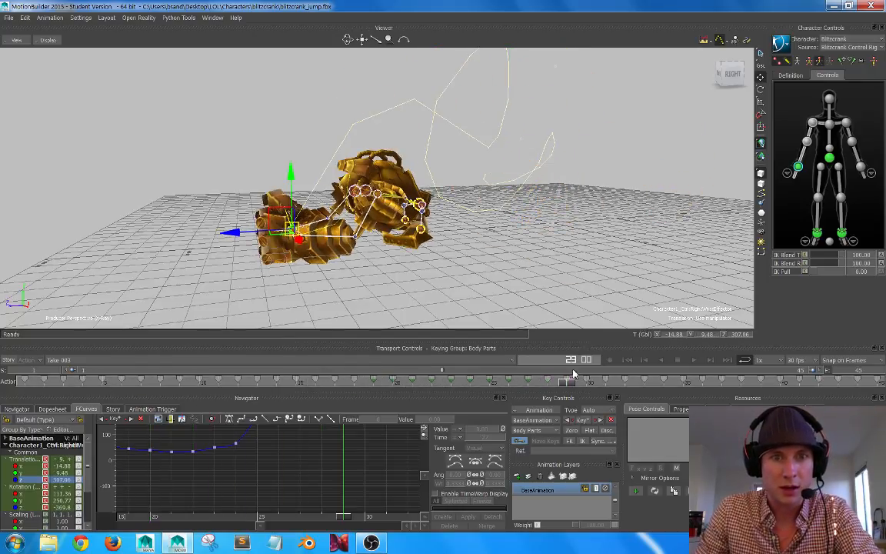
- Try rotating the chest effector forward at frame 29, and undo the rotation
alt+drag(426, 216, 444, 234)
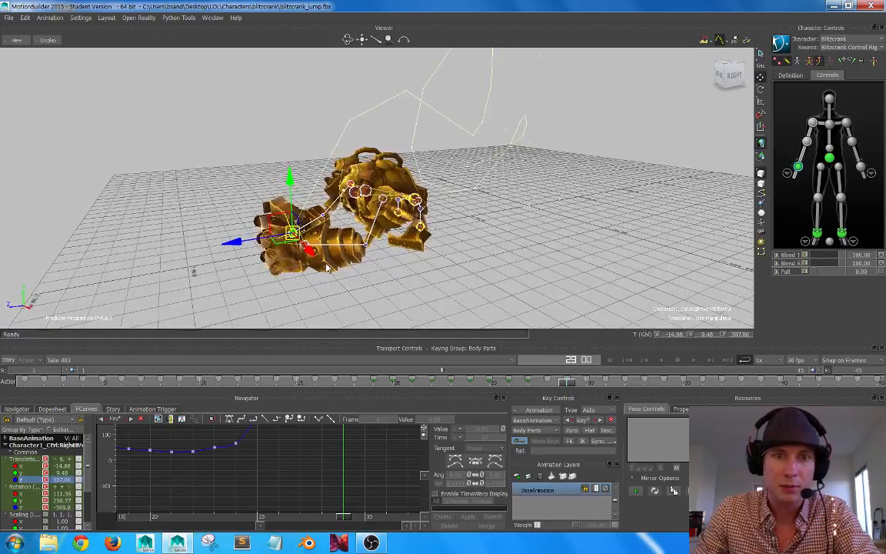
alt+middle_drag(493, 262, 538, 244)
alt+right_drag(538, 243, 552, 253)
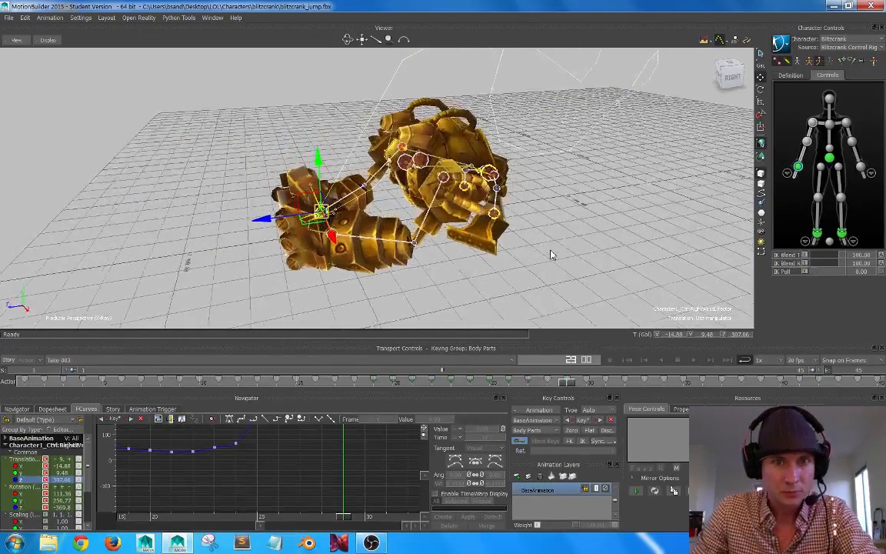
alt+drag(552, 253, 511, 229)
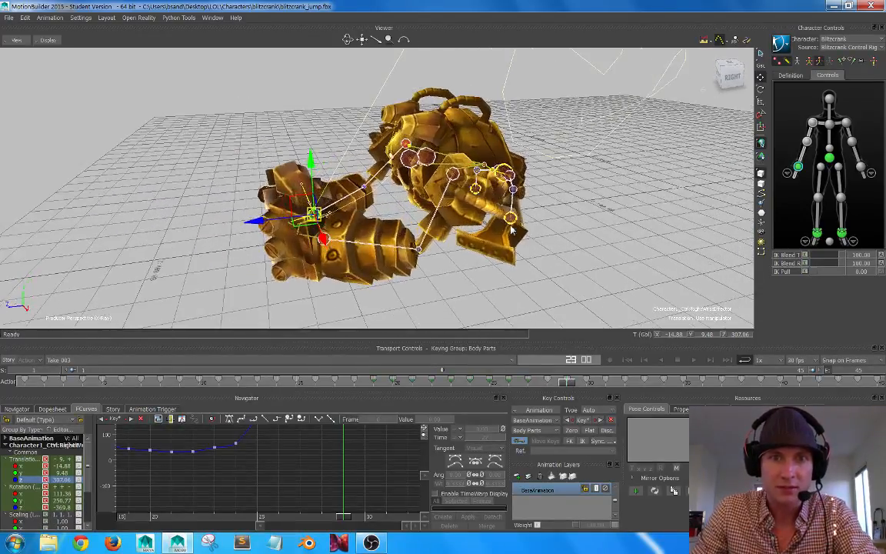
click(428, 157)
alt+drag(450, 157, 394, 88)
key(e)
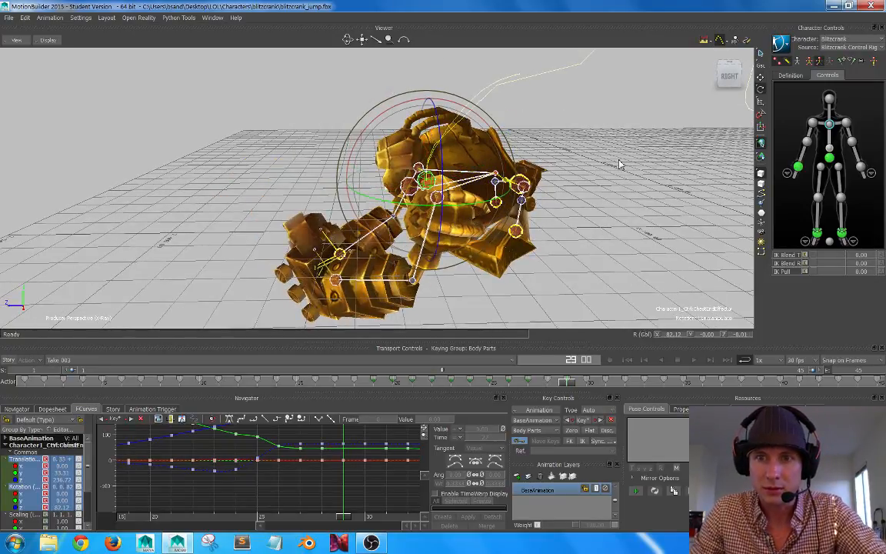
key(ctrl+z)
- Pin the right wrist effector's translation and rotation, and try bending the chest forward at frame 29
alt+drag(638, 190, 650, 189)
click(798, 167)
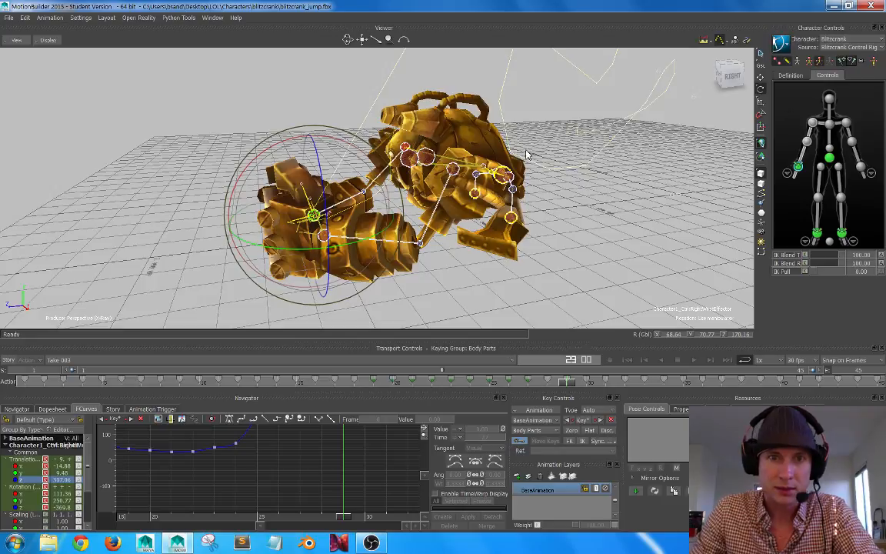
alt+drag(528, 154, 472, 156)
click(430, 158)
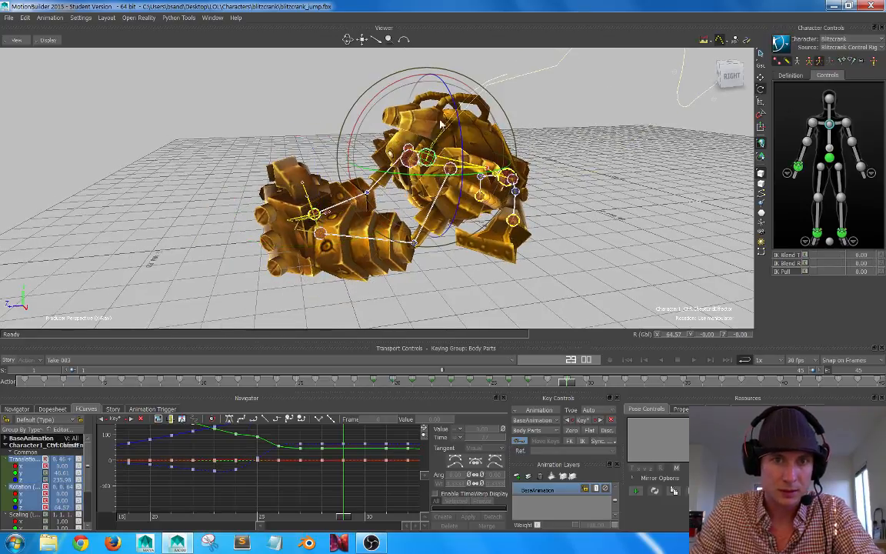
drag(374, 104, 366, 108)
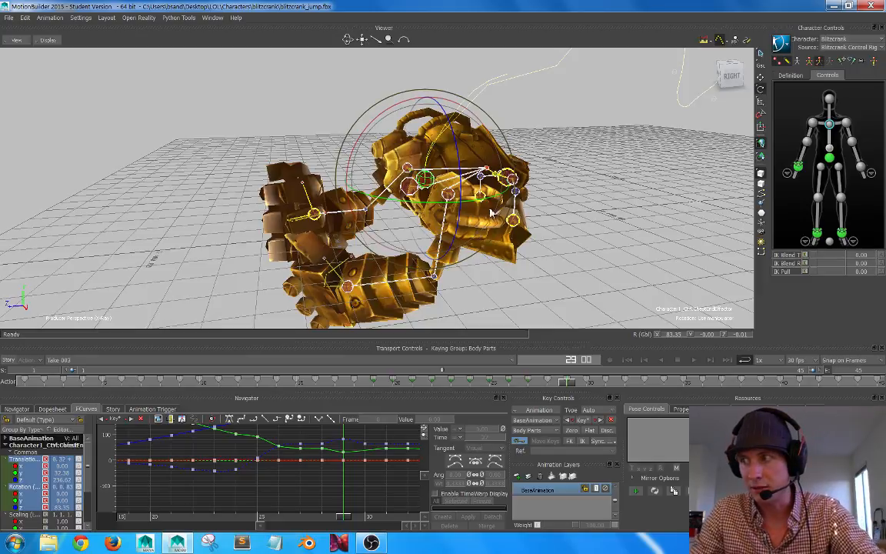
- Compare the landing pose at frames 29 and 32 from the side and other angles
mouse_move(463, 223)
ctrl+shift+mouse_down()
mouse_move(485, 216)
mouse_move(473, 206)
mouse_move(481, 201)
mouse_move(455, 206)
mouse_move(481, 209)
mouse_move(467, 217)
ctrl+shift+mouse_up()
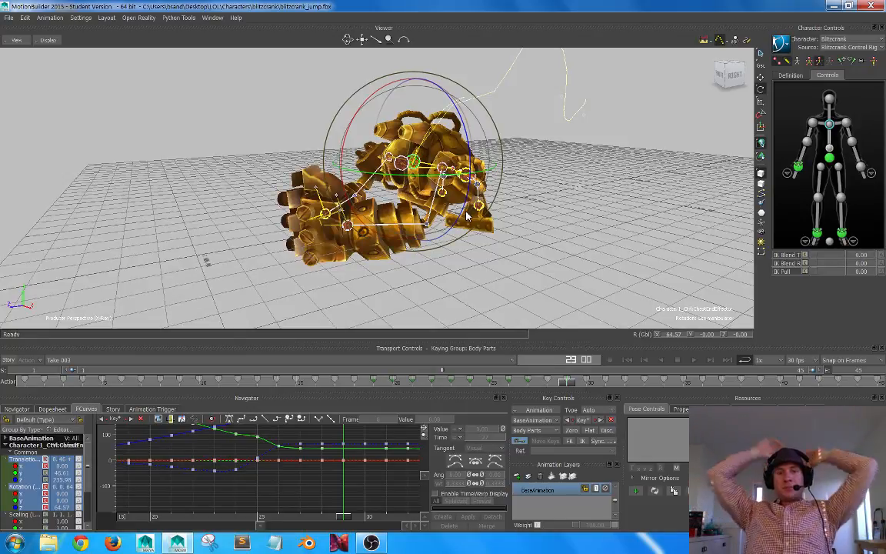
ctrl+shift+drag(467, 217, 502, 243)
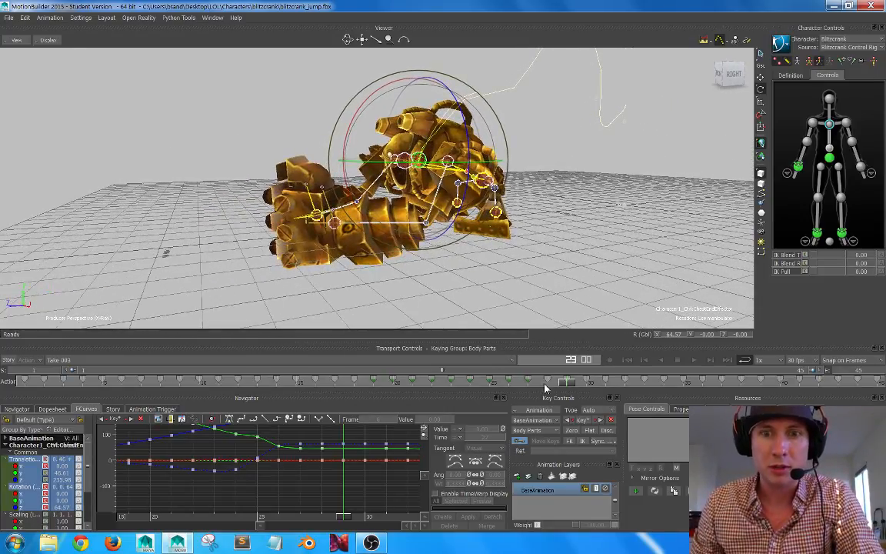
drag(573, 386, 625, 374)
ctrl+shift+drag(530, 244, 521, 239)
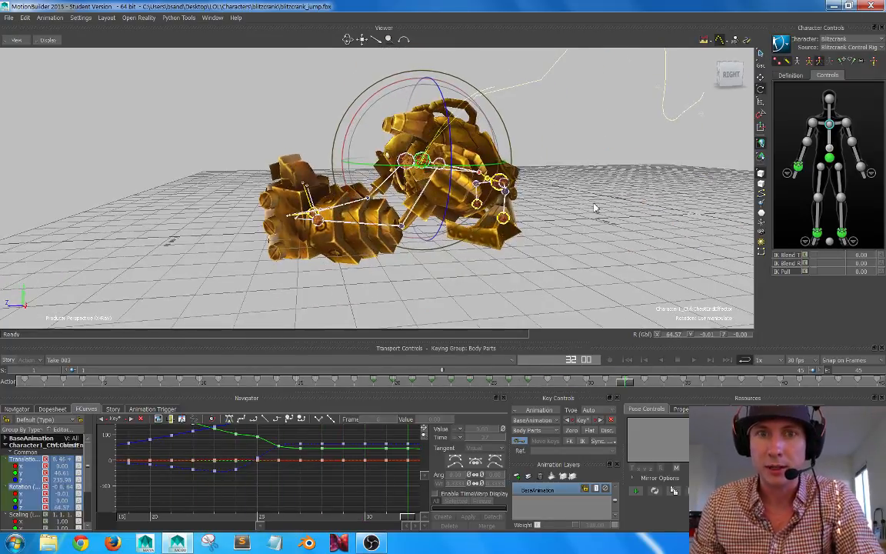
click(593, 204)
ctrl+shift+drag(593, 204, 435, 180)
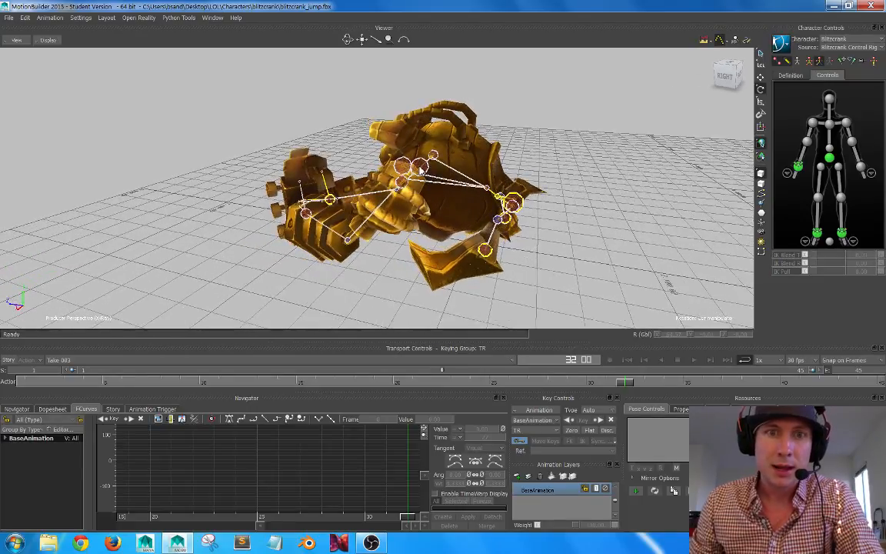
- Select the chest effector and scrub through the landing and the rise to frame 41
click(421, 170)
ctrl+shift+drag(530, 163, 560, 233)
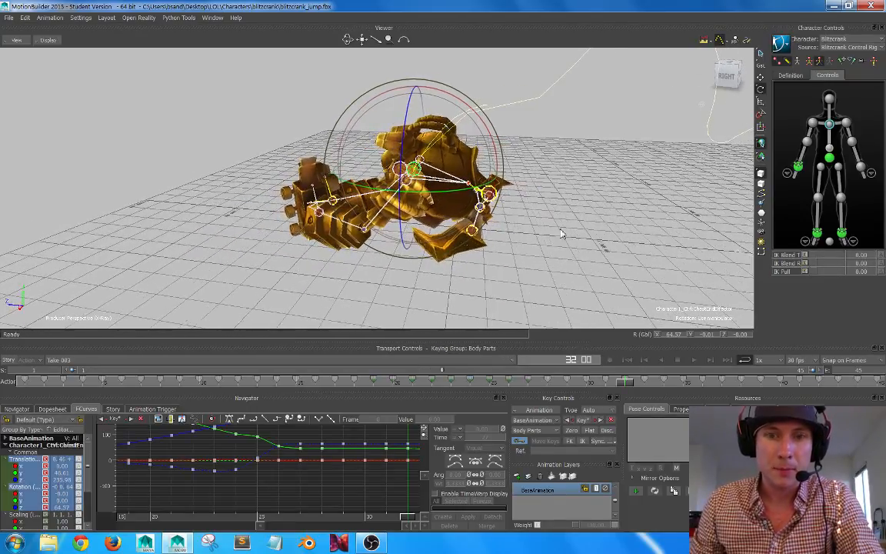
drag(625, 387, 617, 352)
drag(660, 387, 462, 386)
drag(507, 381, 764, 381)
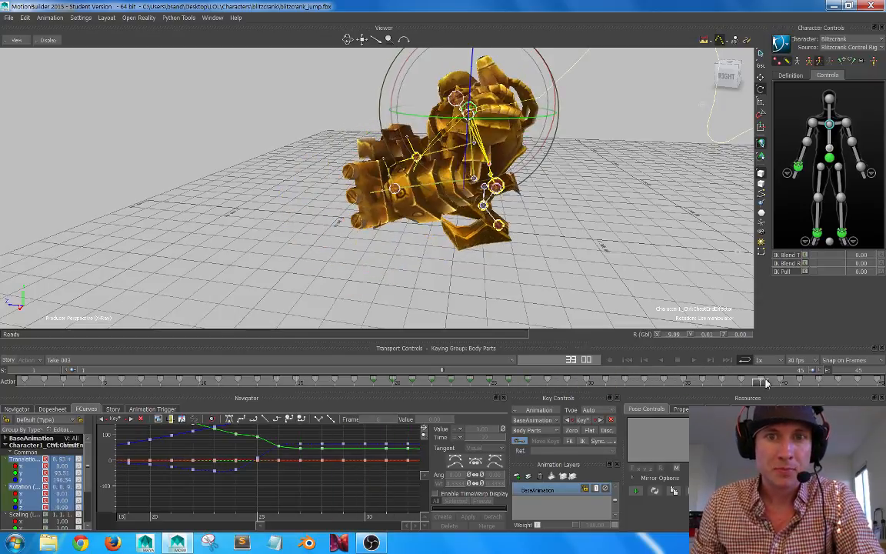
alt+drag(551, 264, 541, 263)
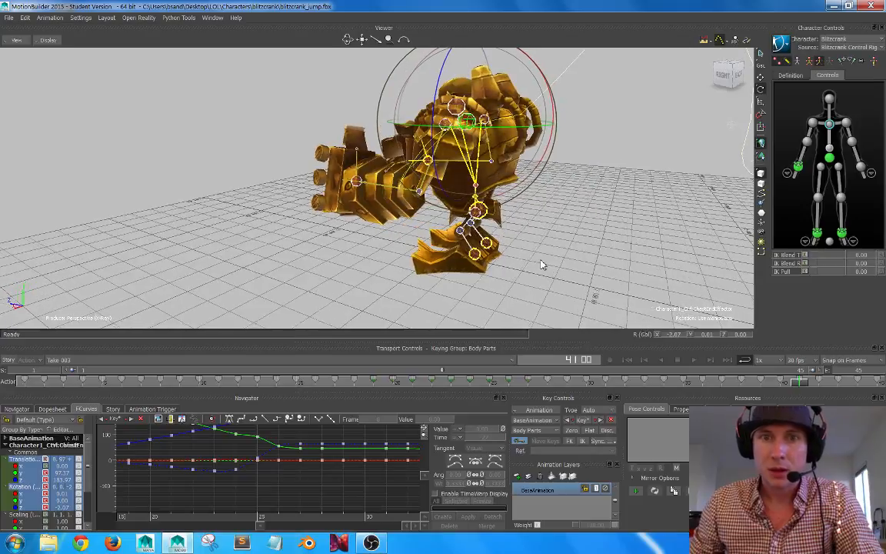
- Isolate the hips' Y translation curve and lower its key at frame 28 to 29.40
click(829, 160)
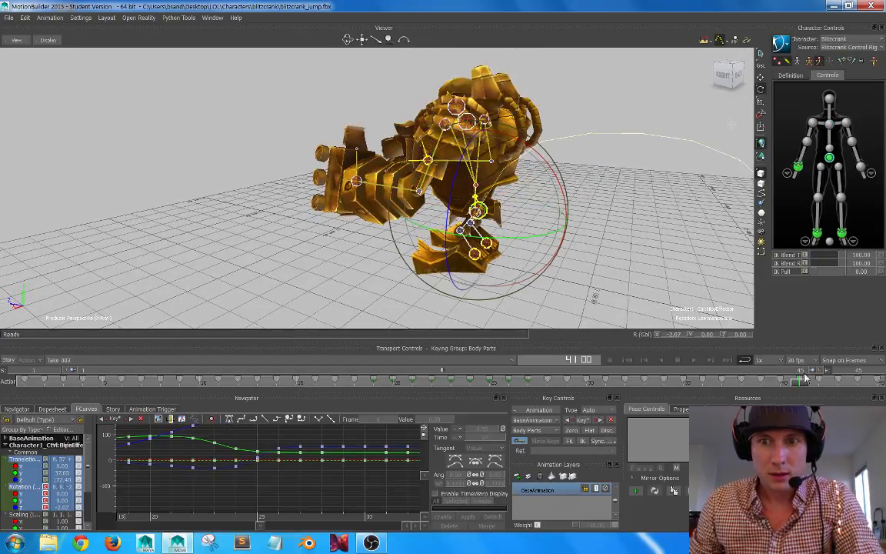
drag(807, 387, 431, 381)
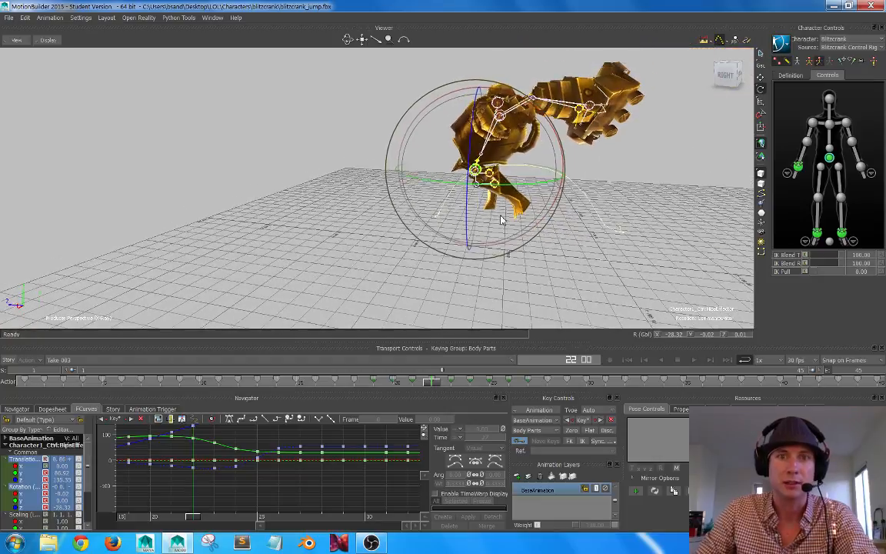
drag(431, 384, 548, 375)
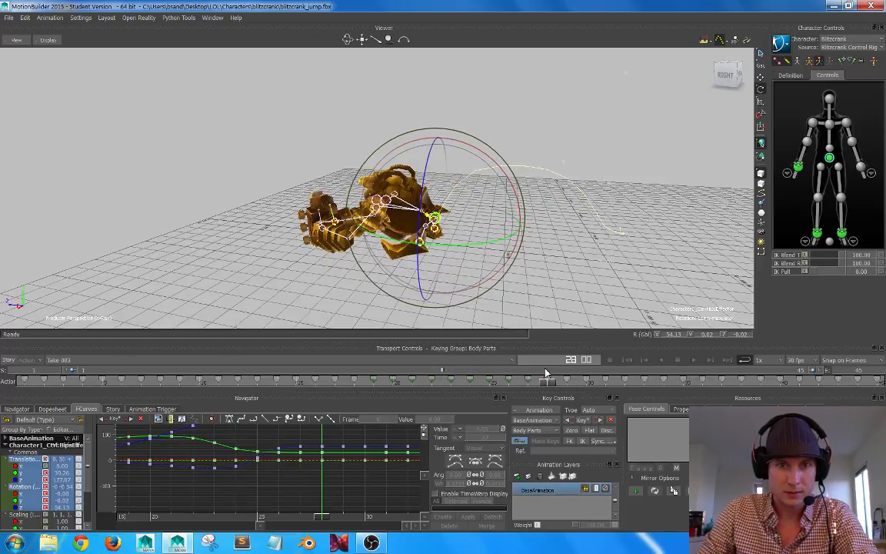
click(15, 473)
key(a)
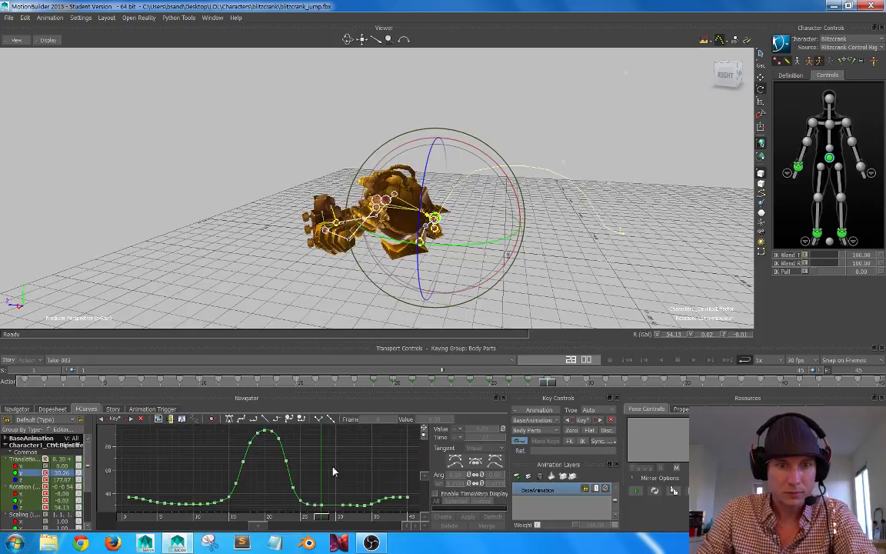
shift+drag(334, 485, 353, 453)
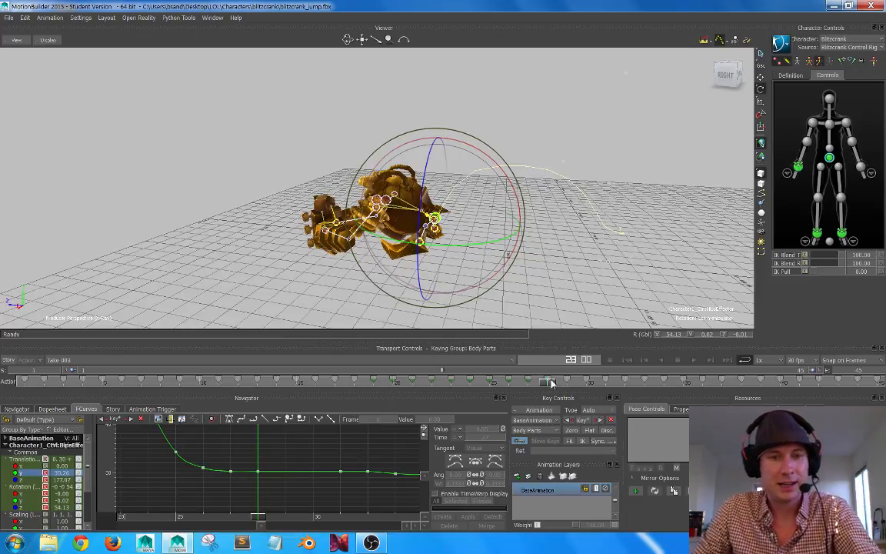
drag(258, 491, 261, 482)
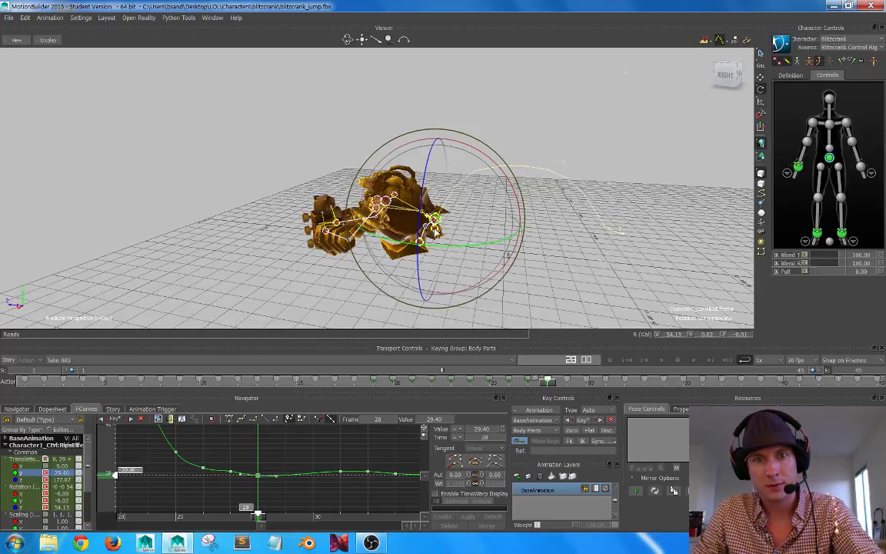
- Select the left wrist effector and set its IK Blend T and IK Blend R to 100 at frame 28
alt+drag(420, 214, 437, 221)
click(862, 167)
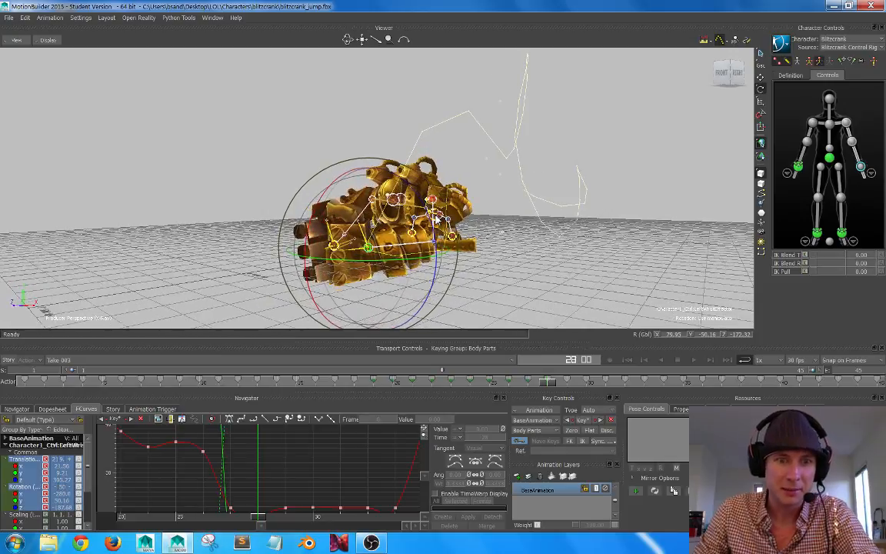
key(a)
ctrl+drag(307, 455, 343, 461)
alt+drag(458, 241, 469, 242)
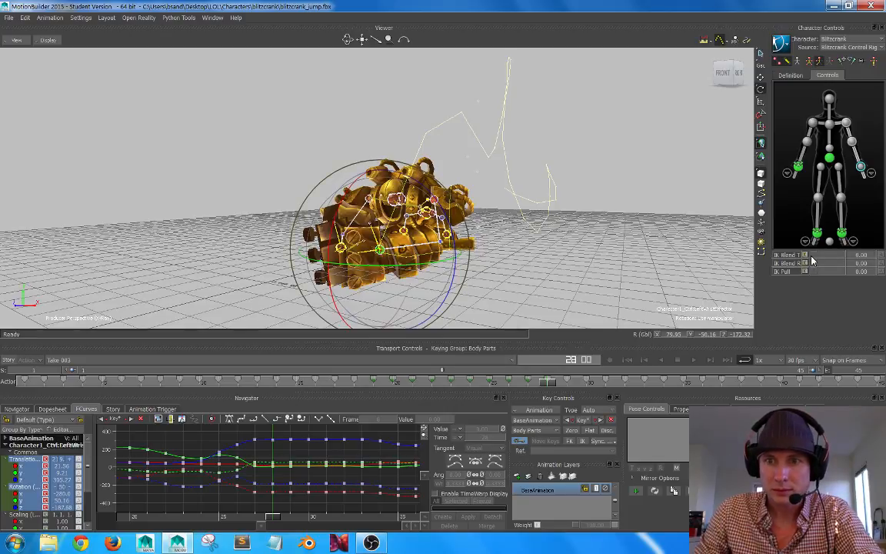
drag(812, 256, 882, 256)
drag(814, 263, 855, 263)
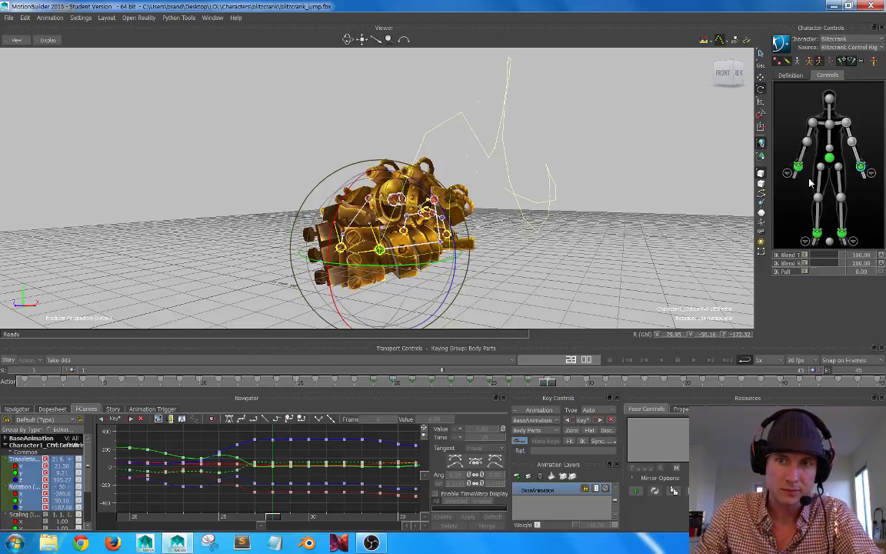
- Select the hips effector and scrub through the jump and landing between frames 14 and 29 from the side
click(830, 159)
alt+drag(648, 172, 509, 183)
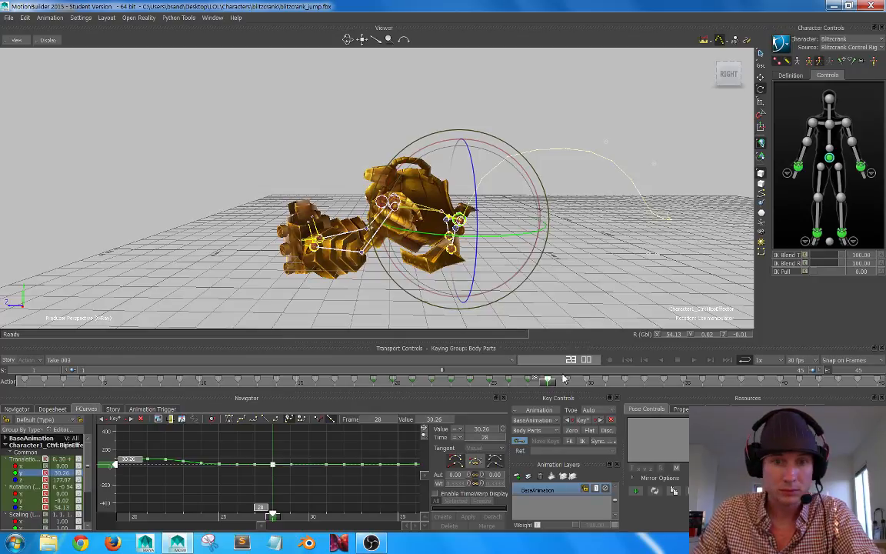
drag(550, 385, 567, 378)
alt+drag(494, 293, 517, 237)
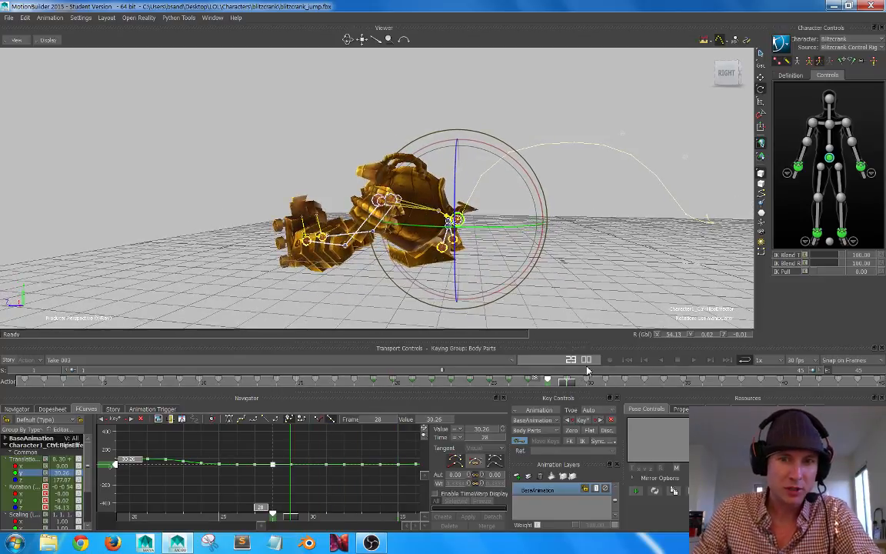
click(276, 371)
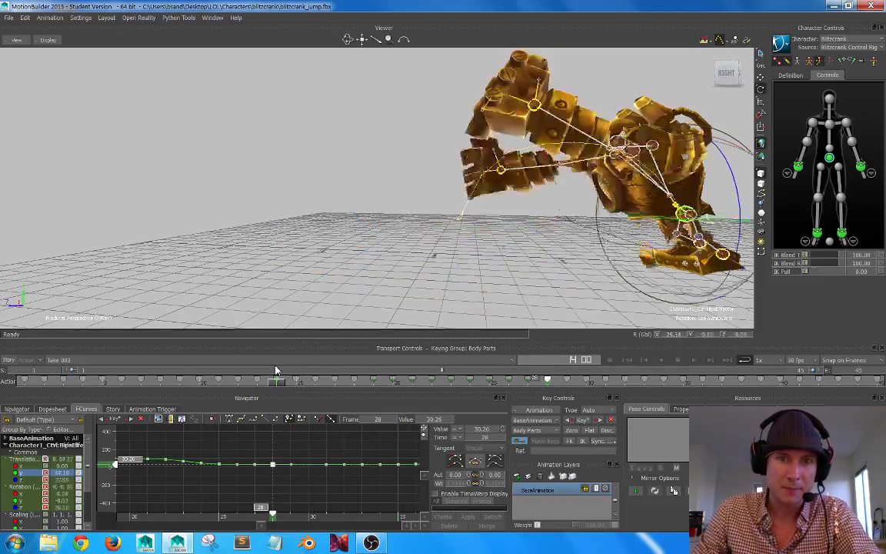
mouse_move(276, 371)
mouse_down()
mouse_move(655, 359)
mouse_move(575, 364)
mouse_up()
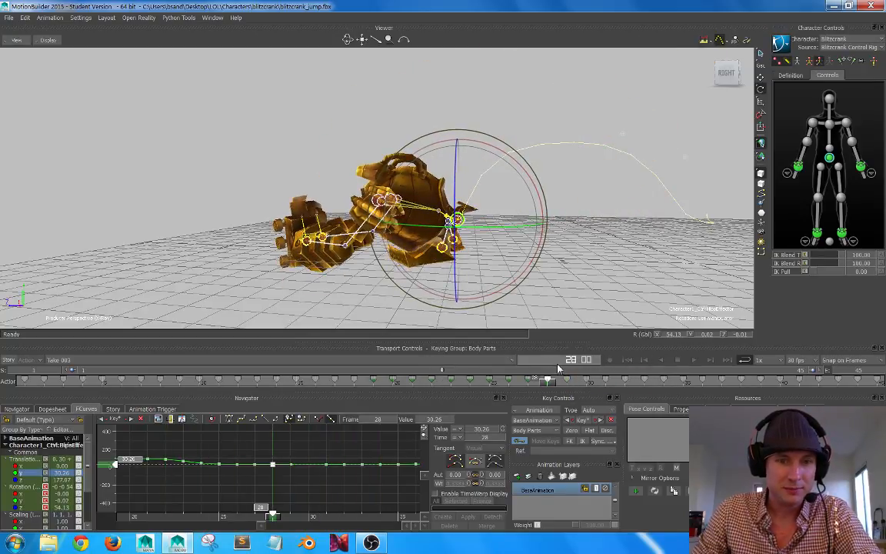
- Frame the landing part of the hips' Y translation curve and lower its key at frame 28 to 28.29
click(222, 451)
key(a)
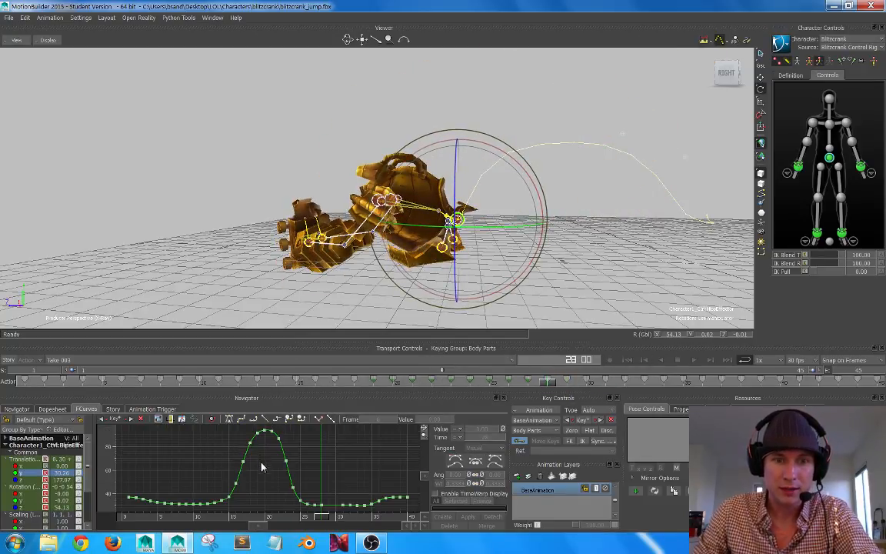
ctrl+drag(263, 468, 307, 483)
shift+drag(308, 483, 264, 473)
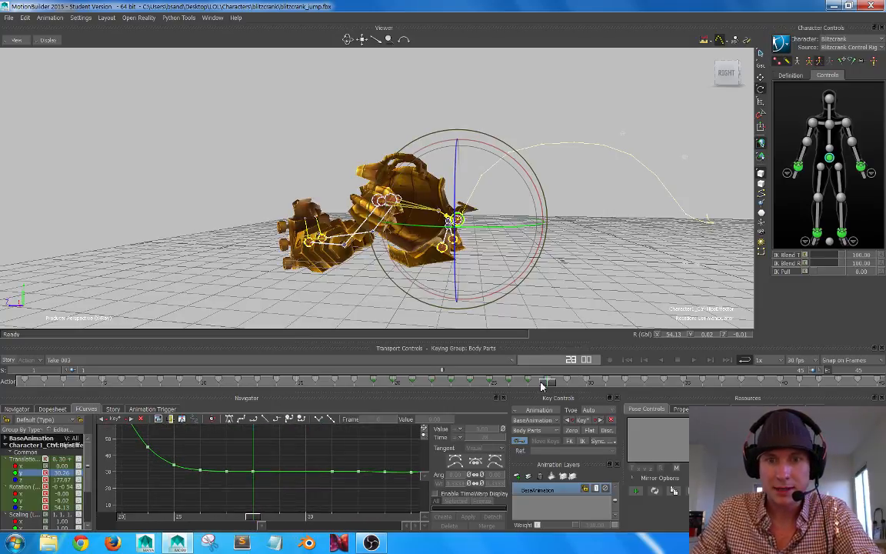
mouse_move(541, 386)
mouse_down()
mouse_move(456, 382)
mouse_move(551, 384)
mouse_move(471, 377)
mouse_move(544, 377)
mouse_up()
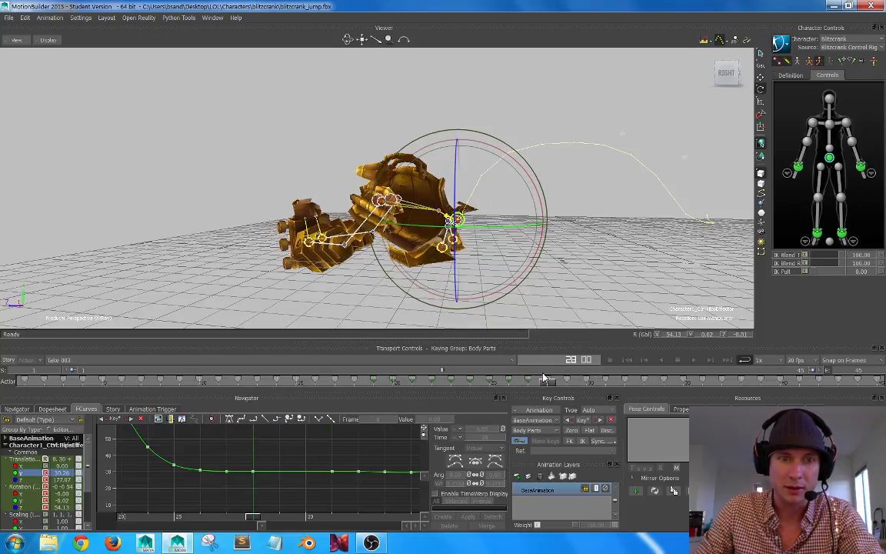
ctrl+shift+drag(464, 227, 415, 208)
drag(254, 477, 254, 482)
click(388, 445)
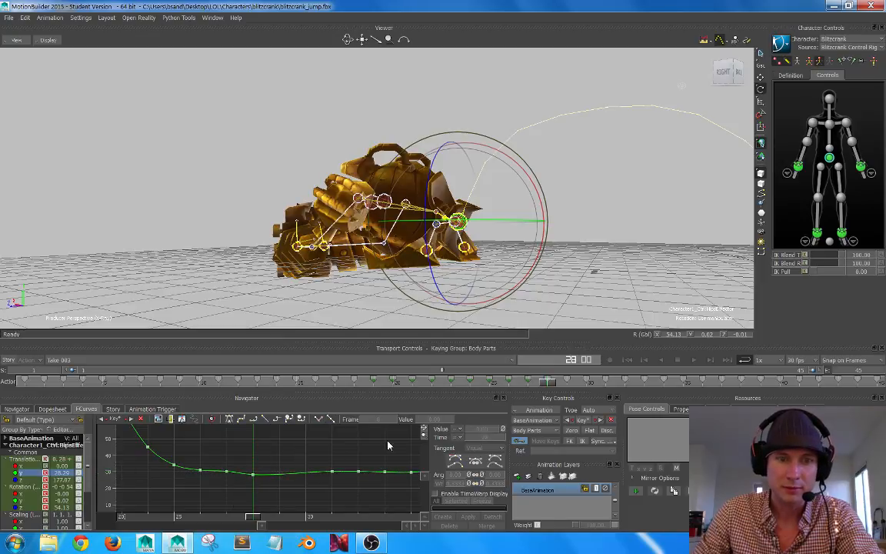
- Lower the hips' Y translation key at frame 27 to 29.14 to ease into the landing dip
drag(551, 375, 526, 389)
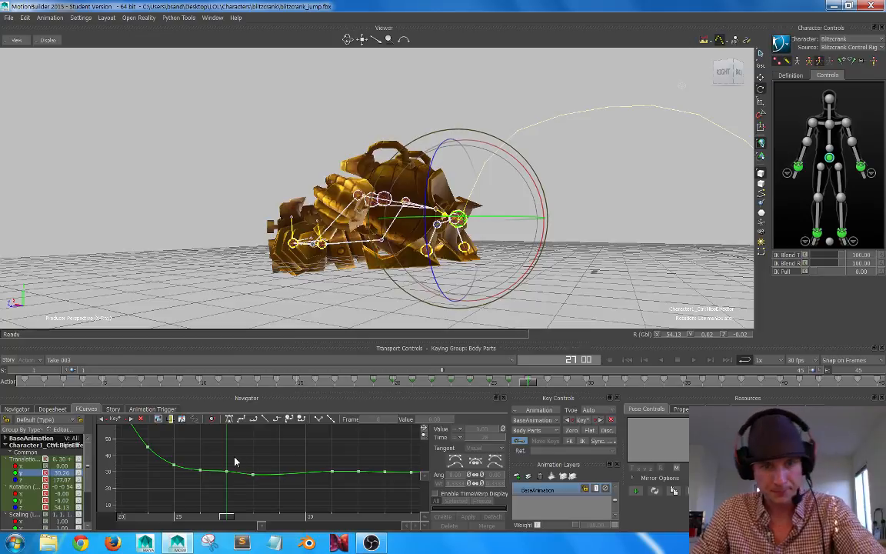
click(227, 471)
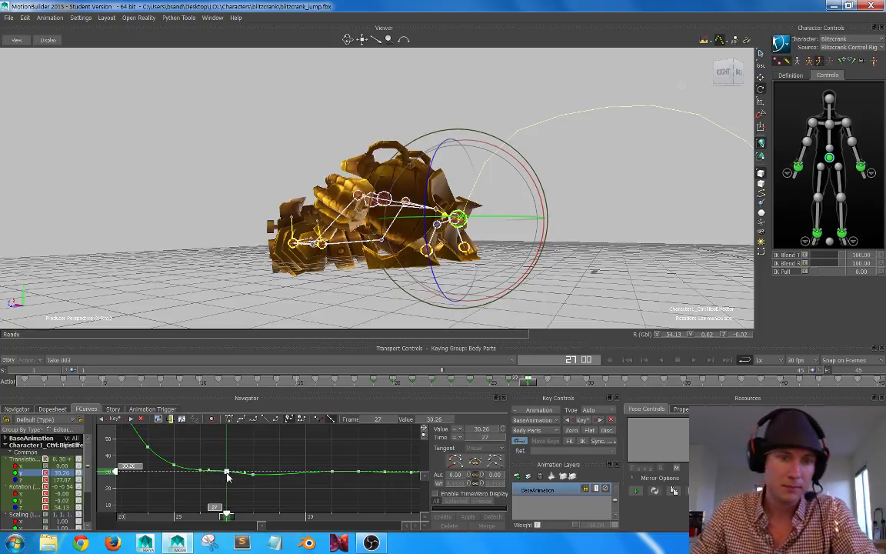
right_click(227, 475)
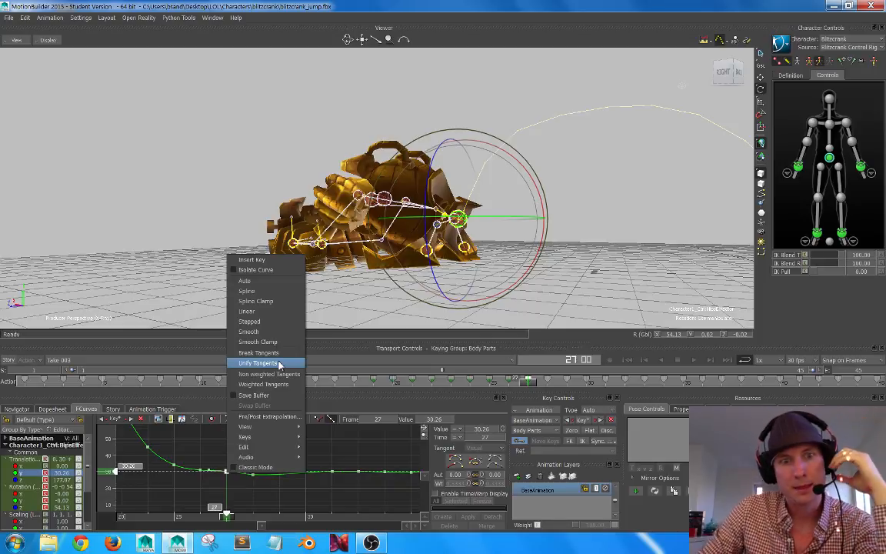
mouse_move(271, 447)
click(324, 450)
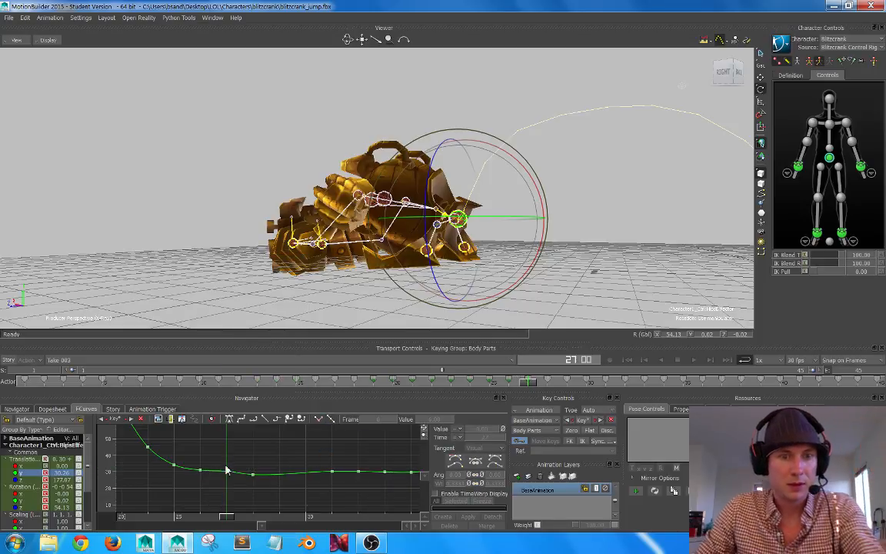
click(228, 474)
drag(227, 481, 228, 485)
click(300, 464)
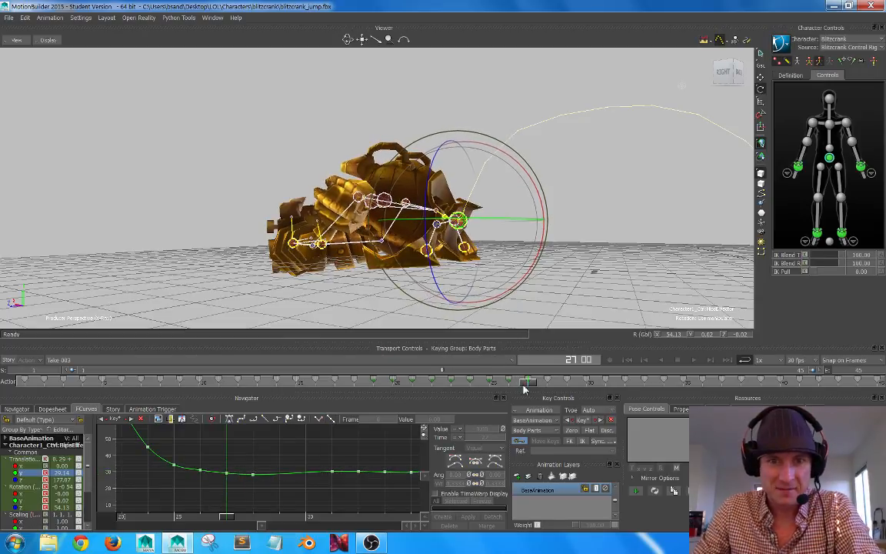
- Lower the hips' Y translation keys to 28.76 at frame 31 and 29.21 at frame 32
drag(528, 384, 631, 378)
alt+drag(507, 251, 518, 254)
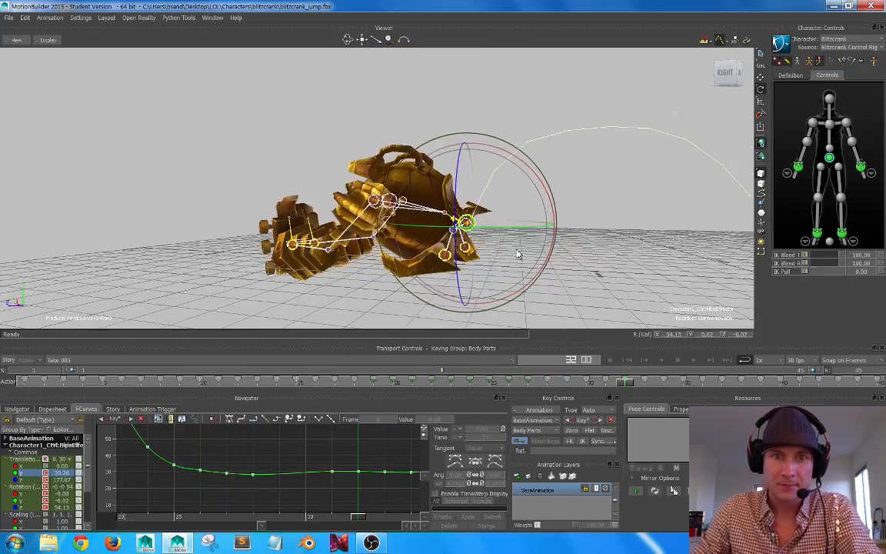
mouse_move(620, 383)
mouse_down()
mouse_move(433, 377)
mouse_move(631, 387)
mouse_move(613, 388)
mouse_up()
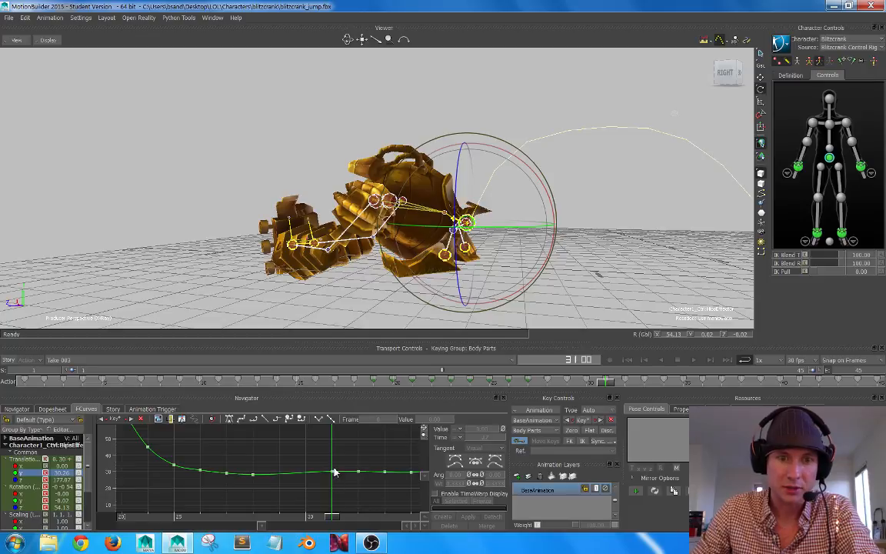
shift+drag(342, 464, 314, 479)
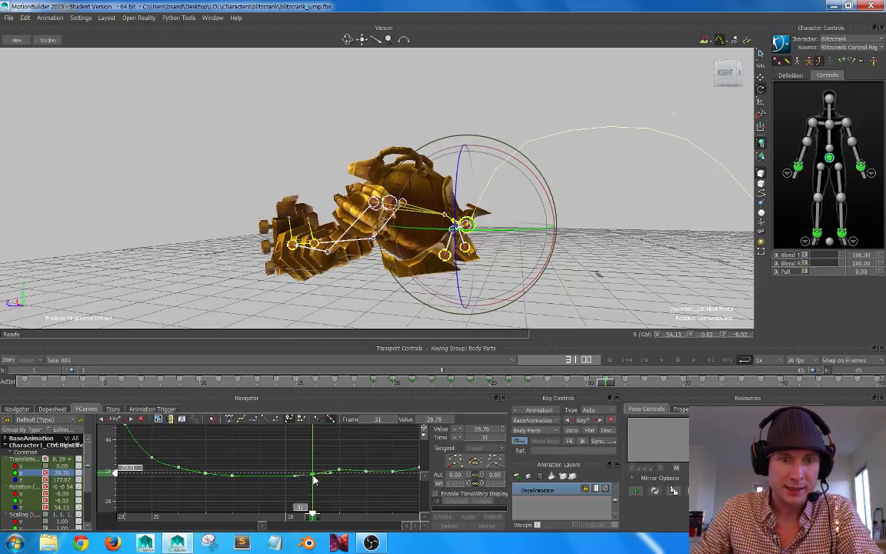
click(339, 469)
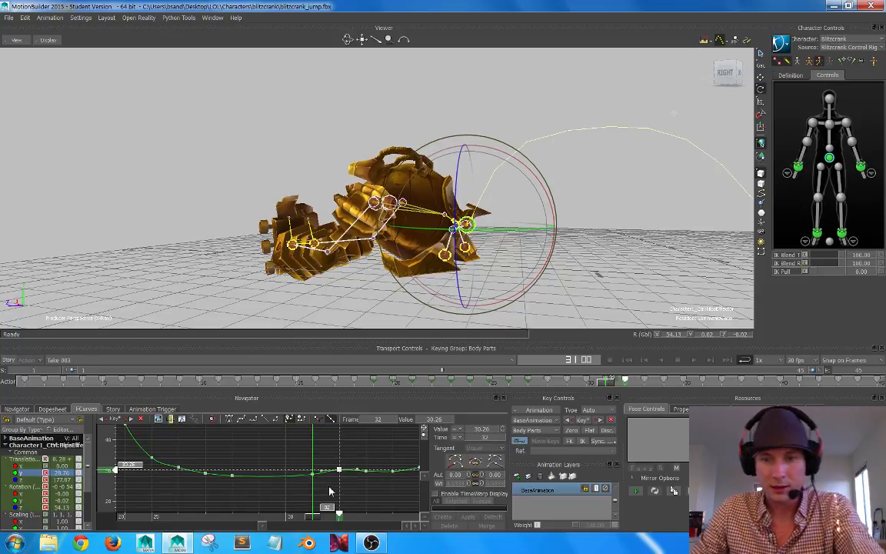
drag(340, 475, 337, 479)
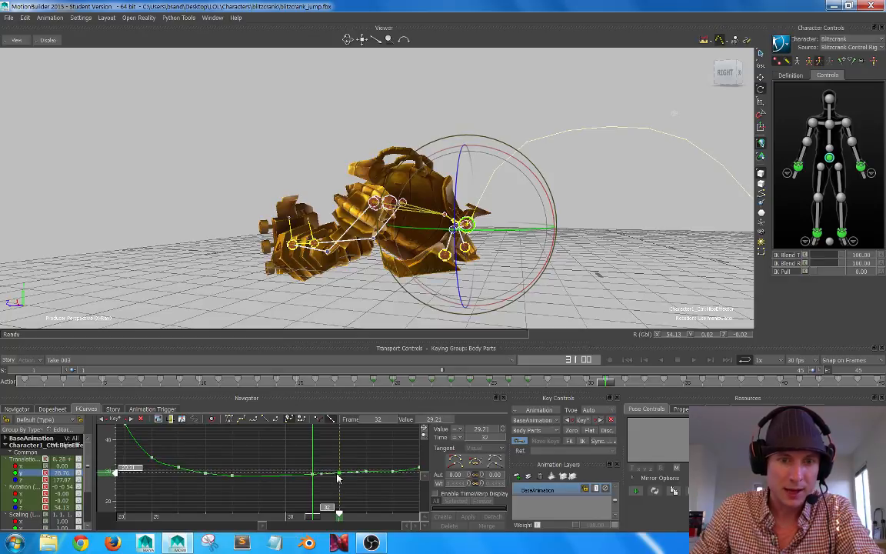
click(370, 459)
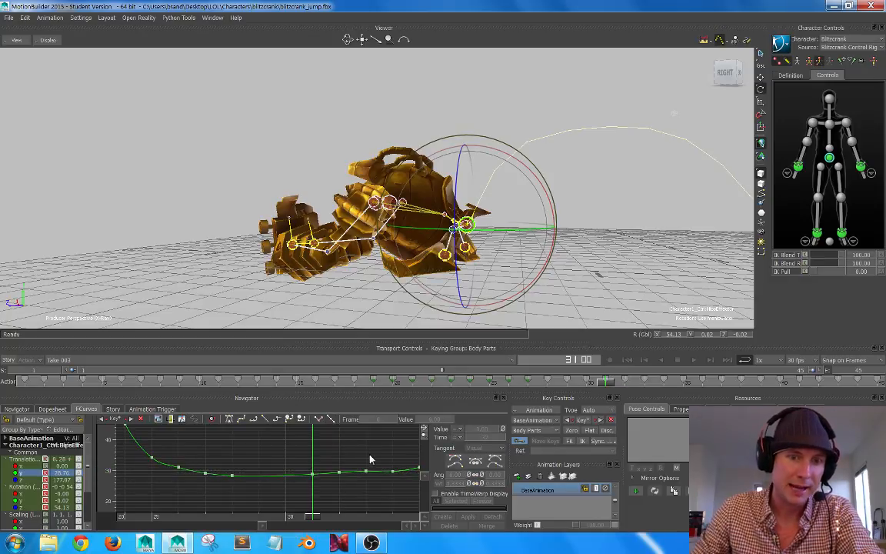
drag(304, 498, 306, 493)
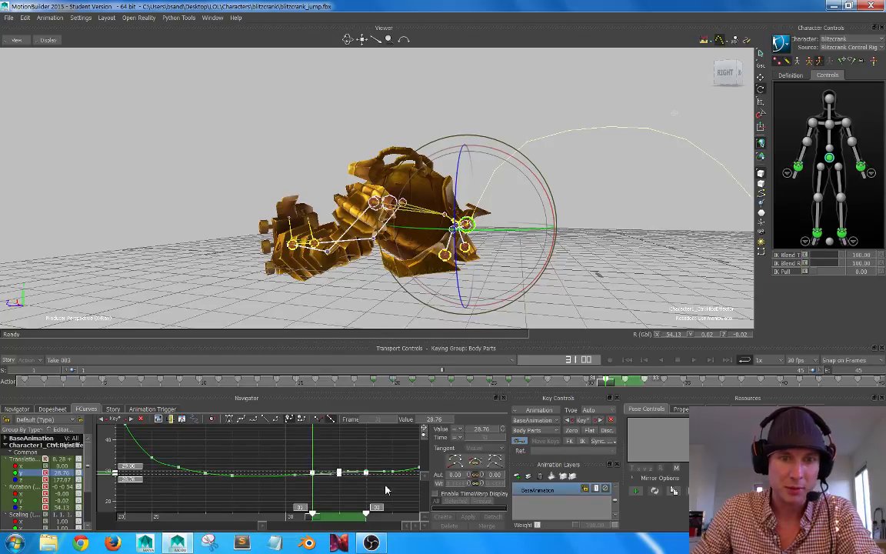
ctrl+drag(377, 457, 345, 460)
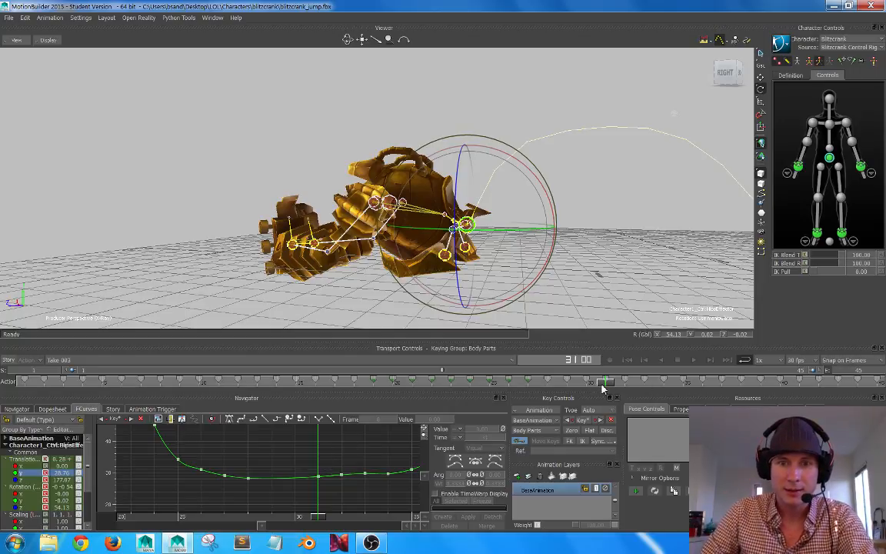
- Scrub back and forth through the landing up to frame 33 to examine the vertical hip motion
drag(604, 384, 634, 383)
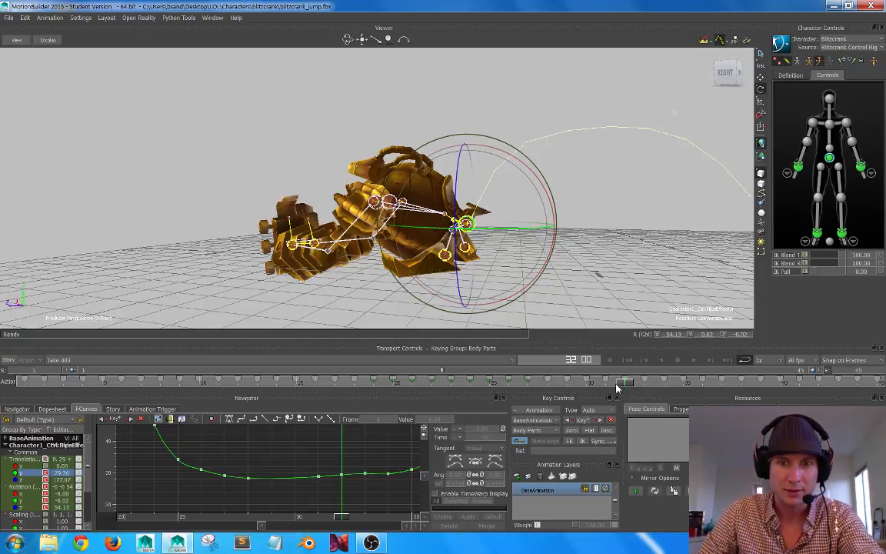
drag(617, 389, 512, 383)
drag(556, 382, 643, 368)
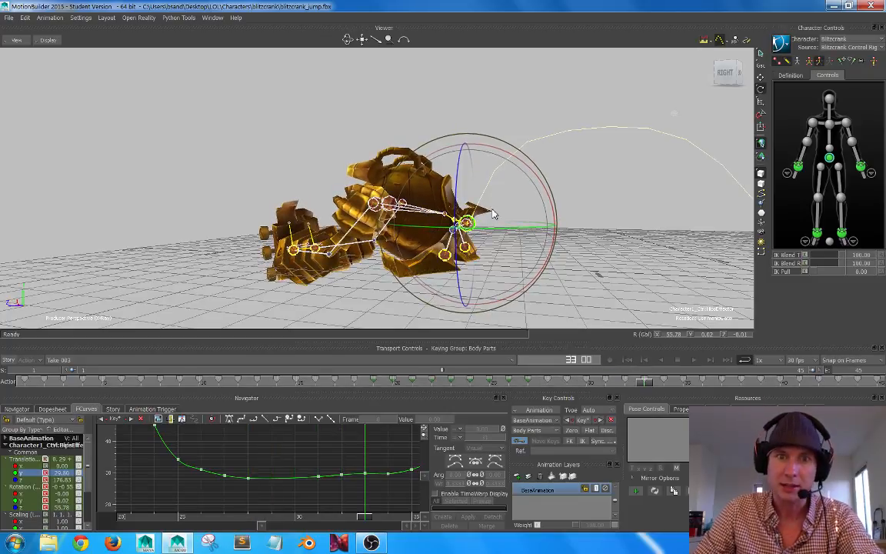
mouse_move(491, 211)
alt+mouse_down()
mouse_move(588, 291)
mouse_move(490, 211)
alt+mouse_up()
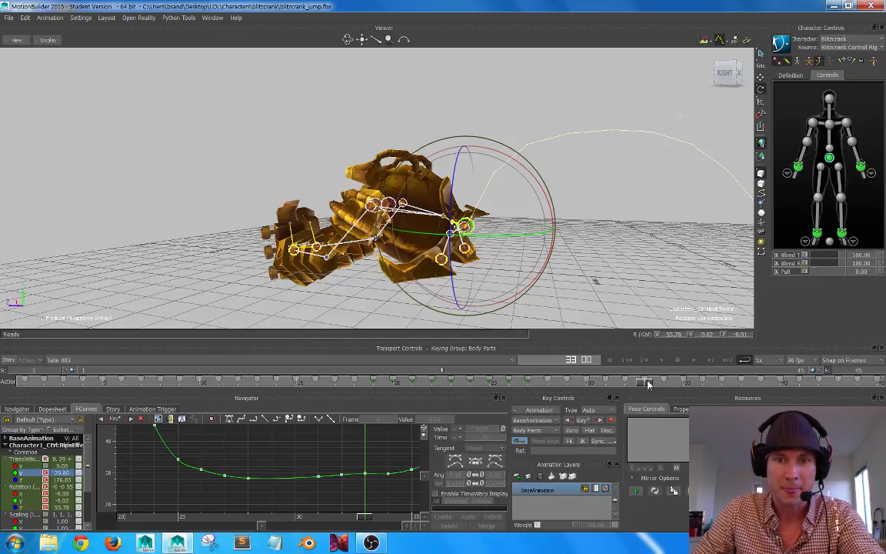
mouse_move(648, 384)
mouse_down()
mouse_move(467, 394)
mouse_move(570, 399)
mouse_move(651, 391)
mouse_move(585, 382)
mouse_move(587, 393)
mouse_move(655, 398)
mouse_move(646, 393)
mouse_up()
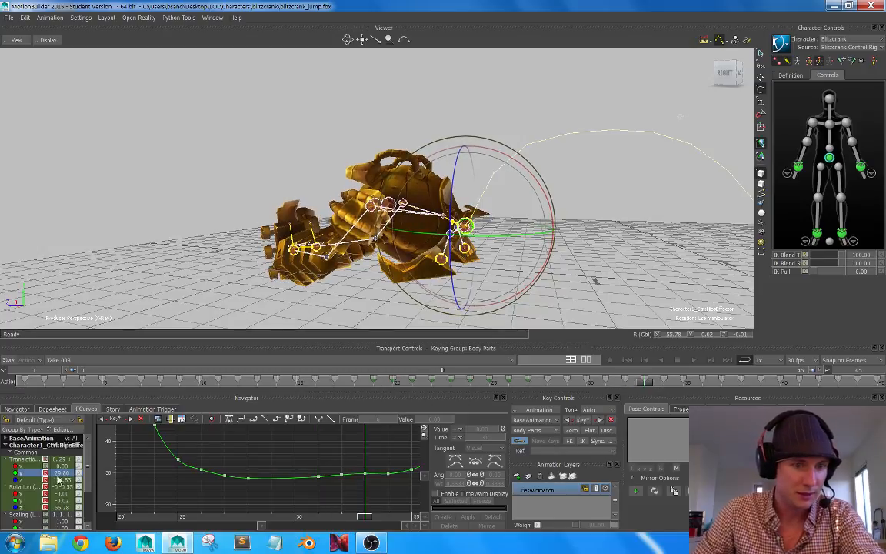
- Isolate the hips' Z translation curve, raise its key at frame 30 to 178.11 and nudge the frame 28 key slightly higher
click(33, 480)
key(a)
ctrl+drag(334, 475, 363, 487)
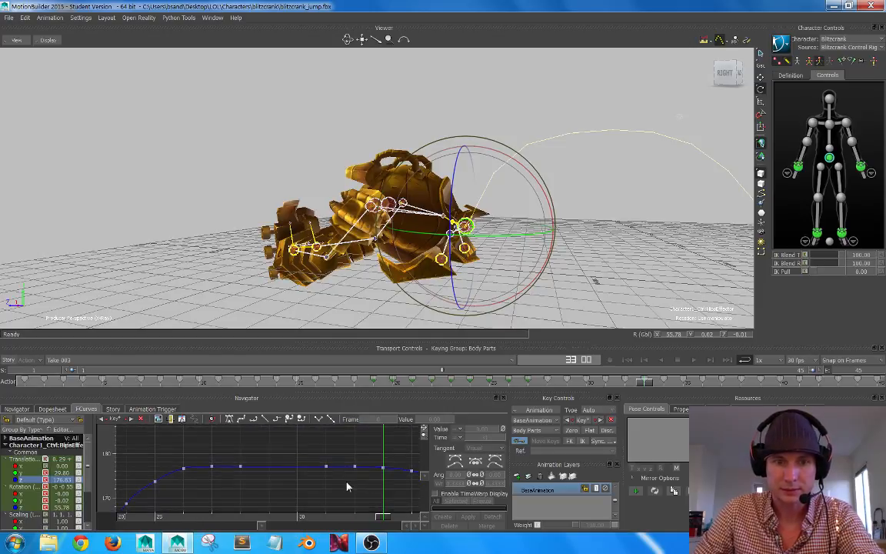
drag(645, 382, 586, 383)
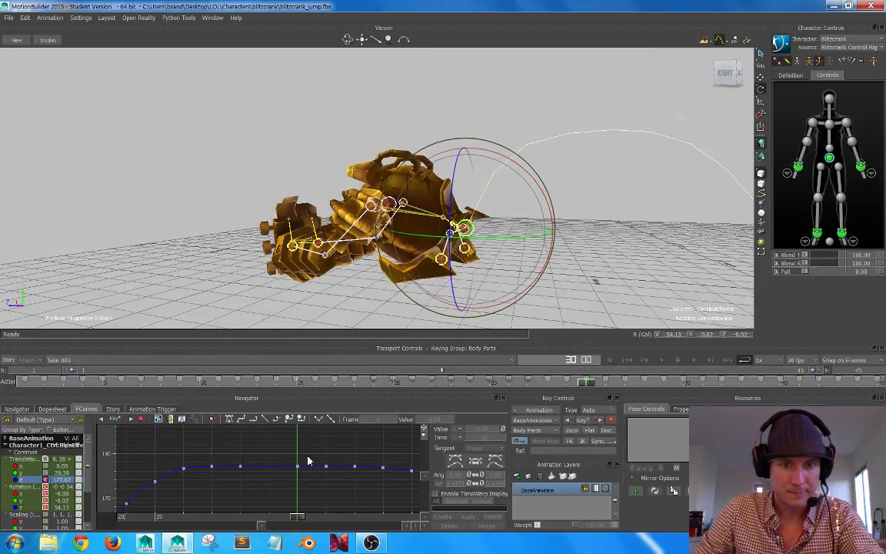
click(298, 467)
mouse_move(297, 466)
mouse_down()
mouse_move(297, 476)
mouse_move(297, 463)
mouse_up()
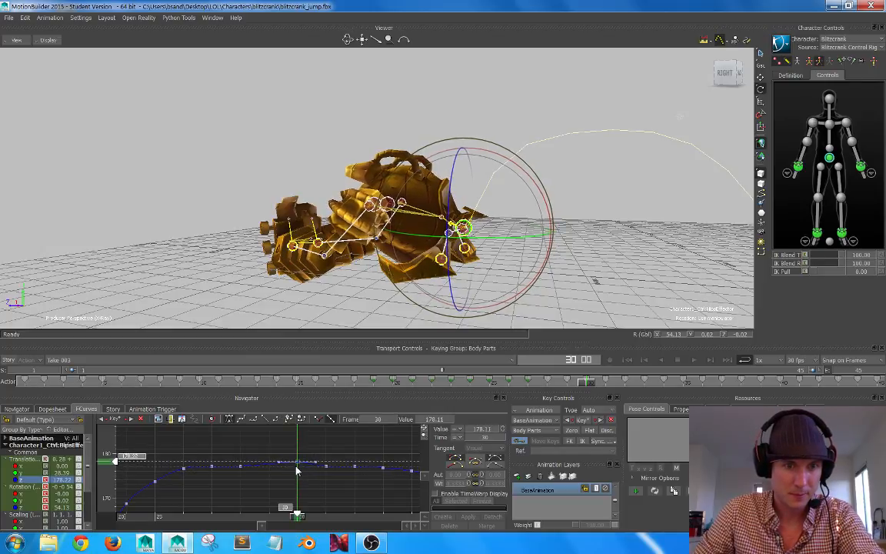
click(242, 468)
drag(241, 467, 243, 465)
click(281, 438)
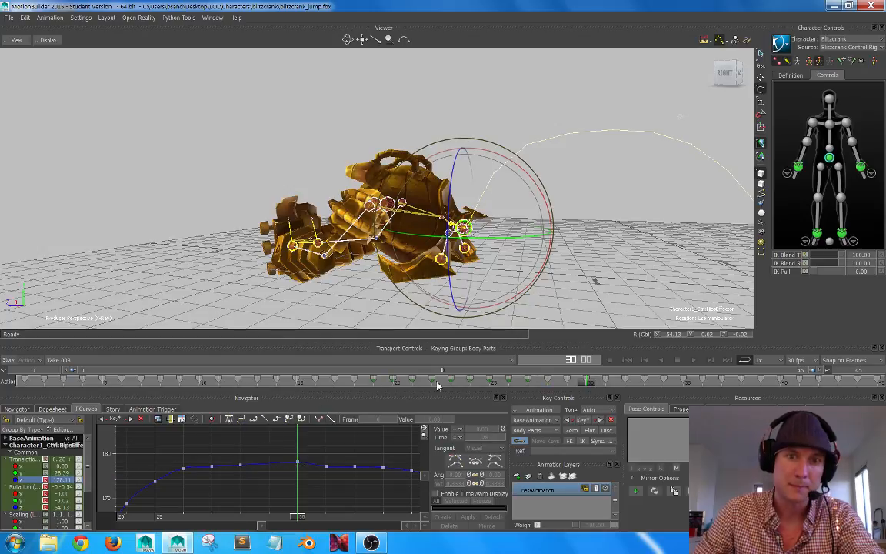
- Raise the hips' Z translation keys to 177.89 at frame 31 and about 177.3 at frame 32 for a smooth falloff
mouse_move(589, 386)
mouse_down()
mouse_move(514, 387)
mouse_move(606, 384)
mouse_up()
click(326, 466)
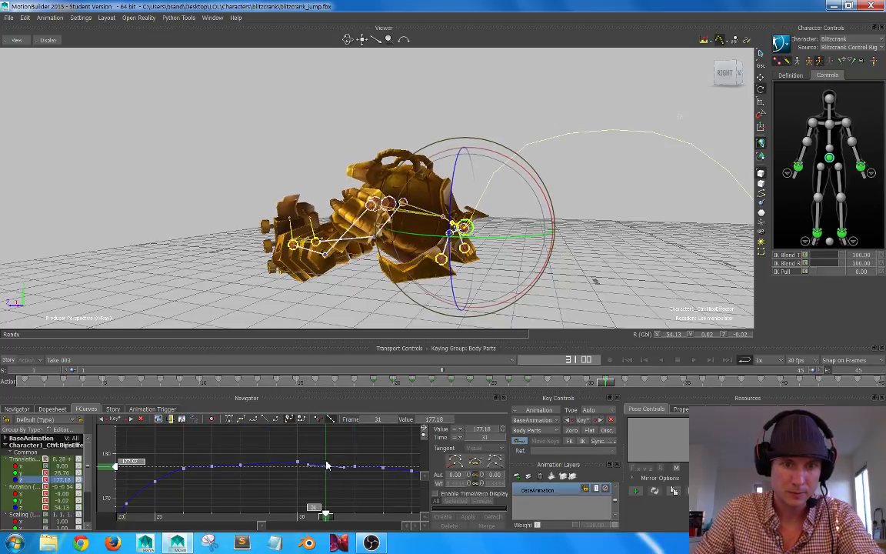
drag(326, 466, 326, 462)
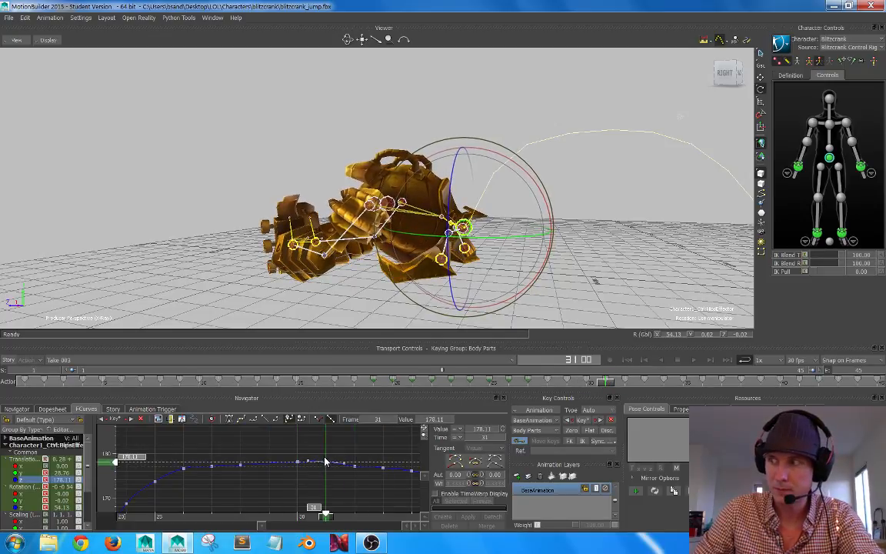
click(331, 485)
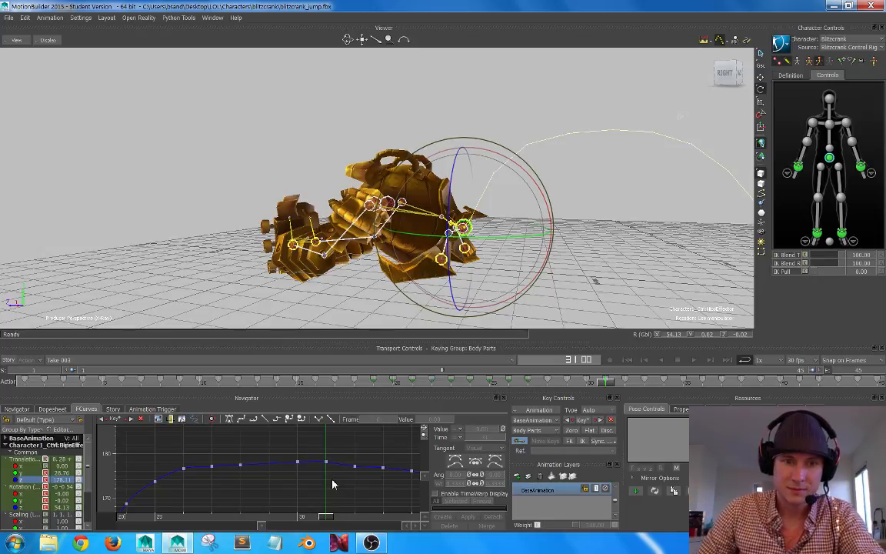
drag(327, 462, 327, 467)
click(350, 460)
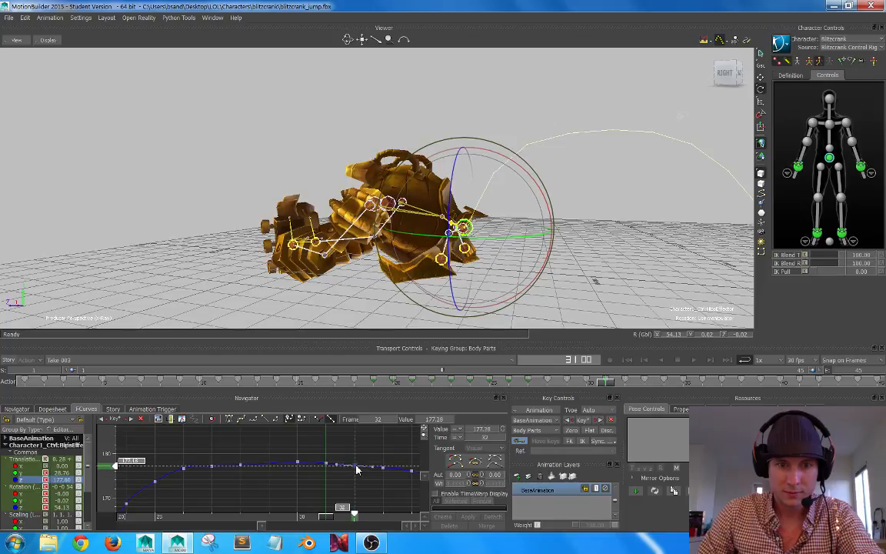
shift+drag(352, 460, 306, 477)
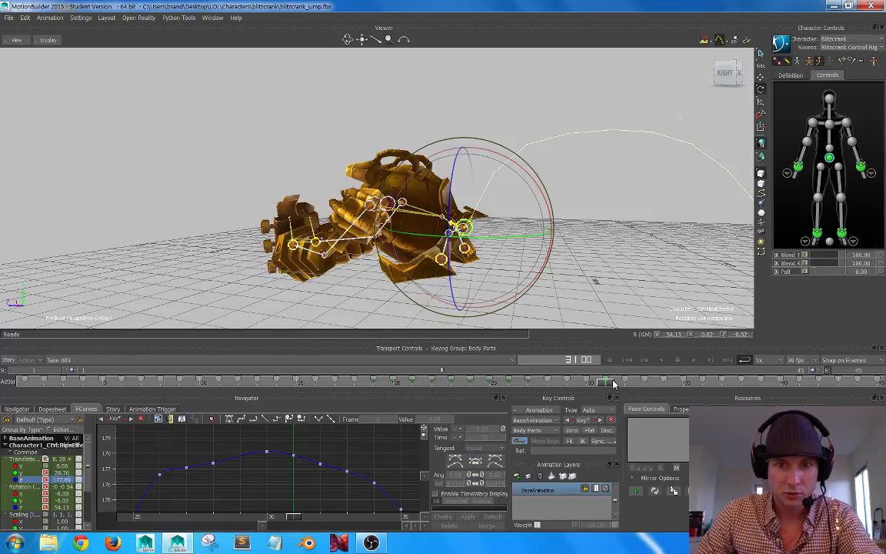
- Move to frame 34 and examine the hips' Z translation curve through the rise to frame 40
drag(614, 383, 663, 380)
scroll(300, 484, down, 1)
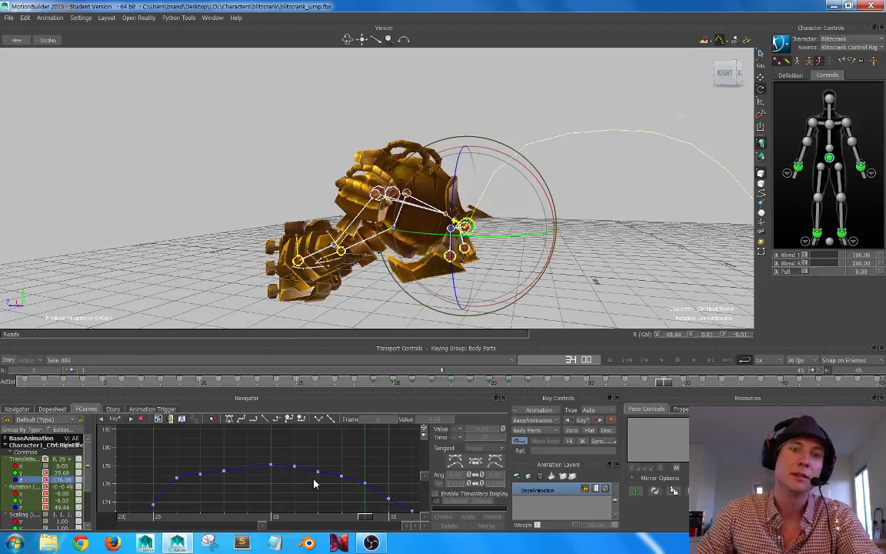
alt+middle_drag(314, 480, 247, 451)
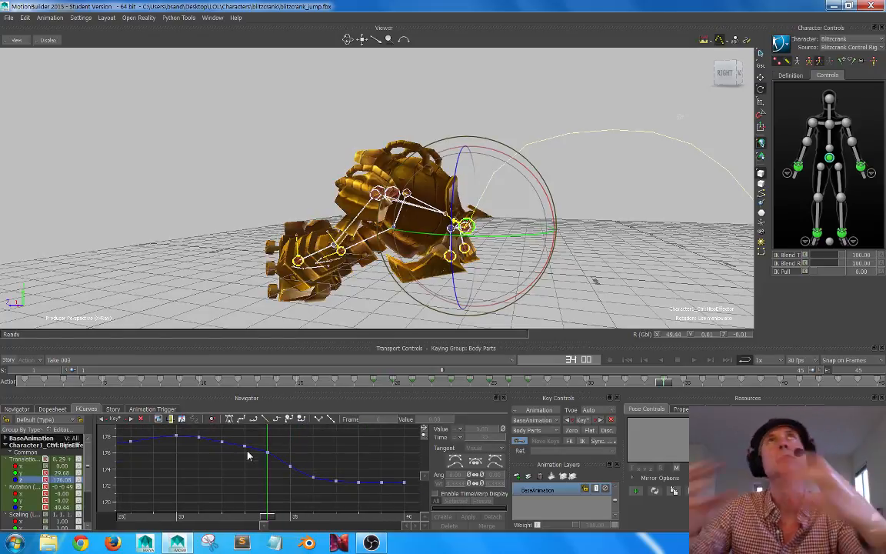